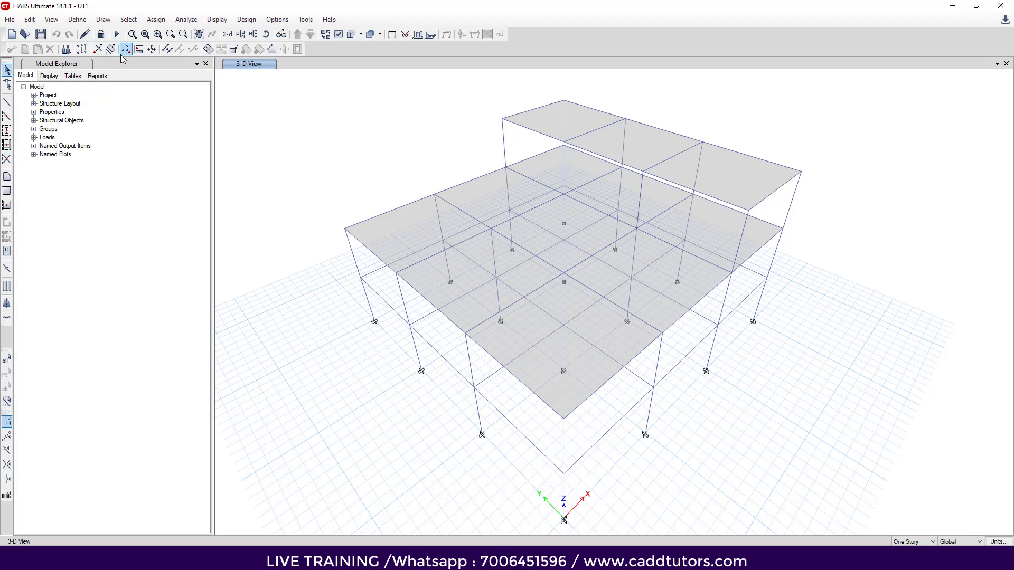
# Step: Add a load pattern named WX of type Wind, with Indian IS 875:2015 as its auto lateral load
pyautogui.click(78, 20)
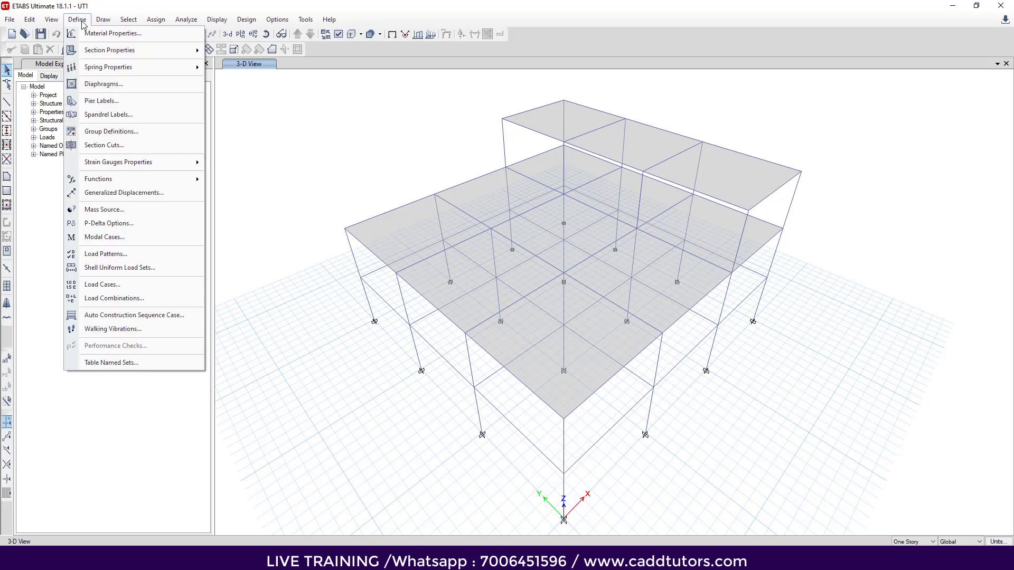
pyautogui.click(96, 254)
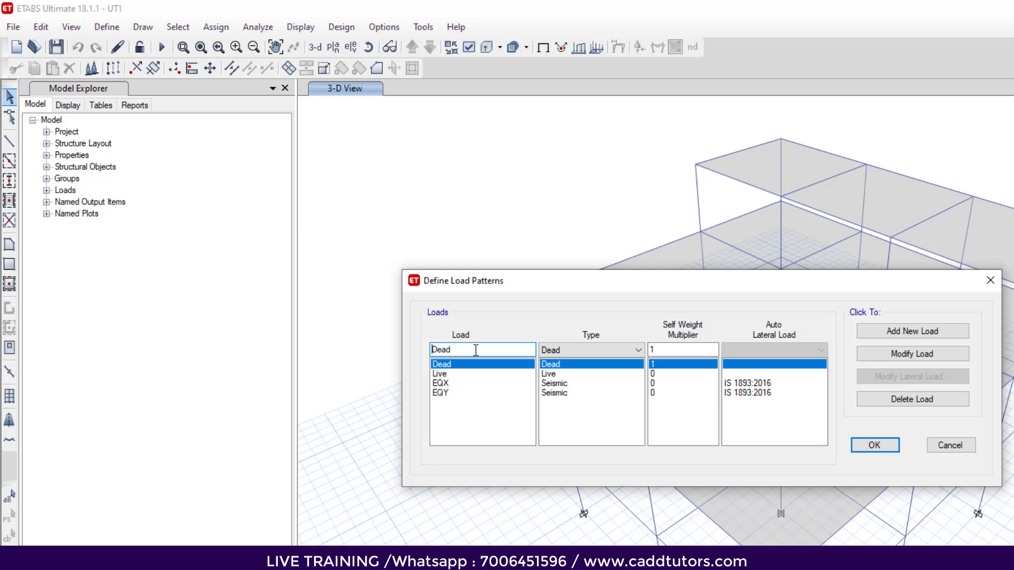
pyautogui.moveTo(476, 350); pyautogui.dragTo(415, 359)
pyautogui.write('w')
pyautogui.click(623, 351)
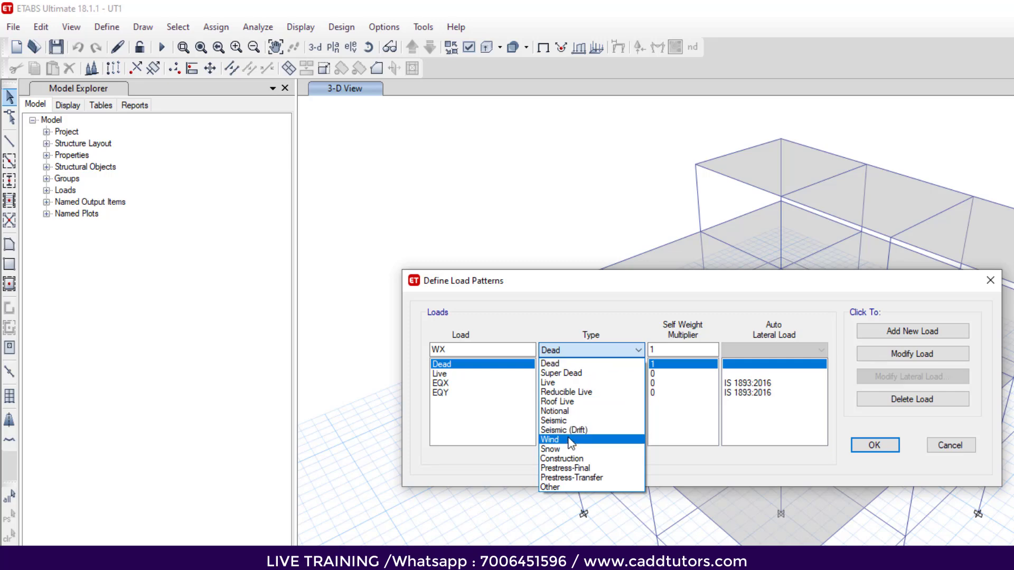
pyautogui.click(614, 440)
pyautogui.click(769, 353)
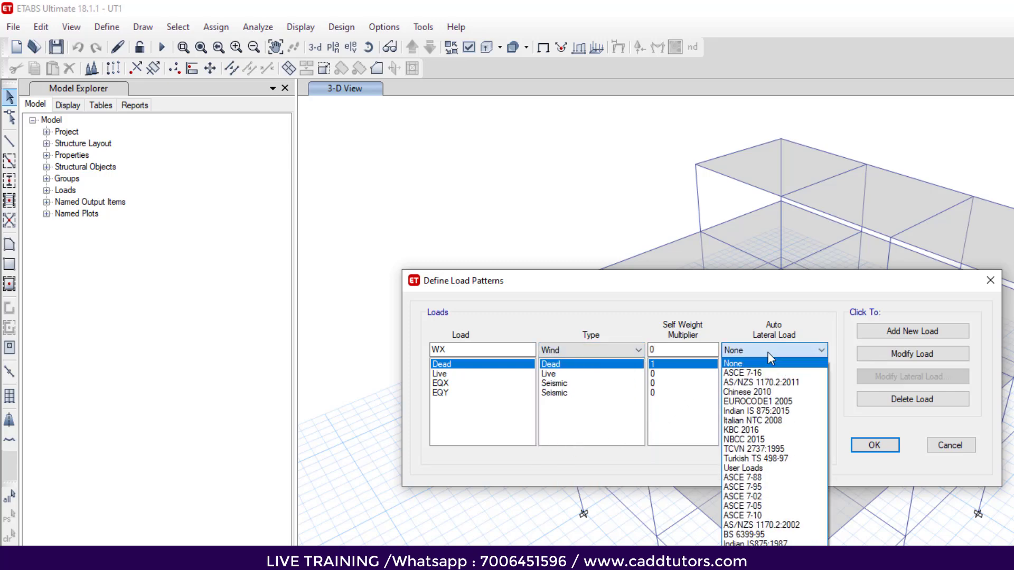
pyautogui.click(778, 411)
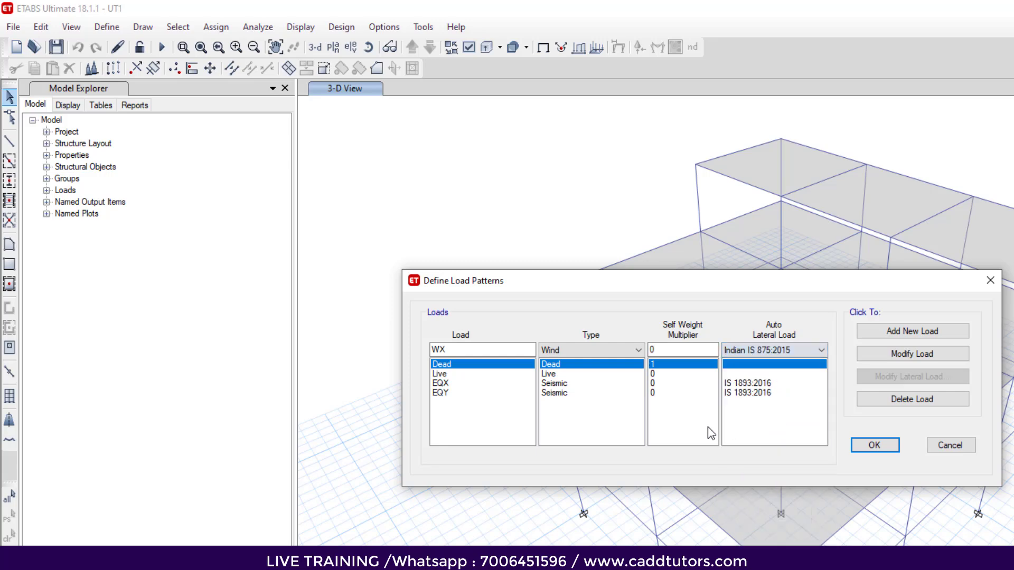
pyautogui.click(896, 335)
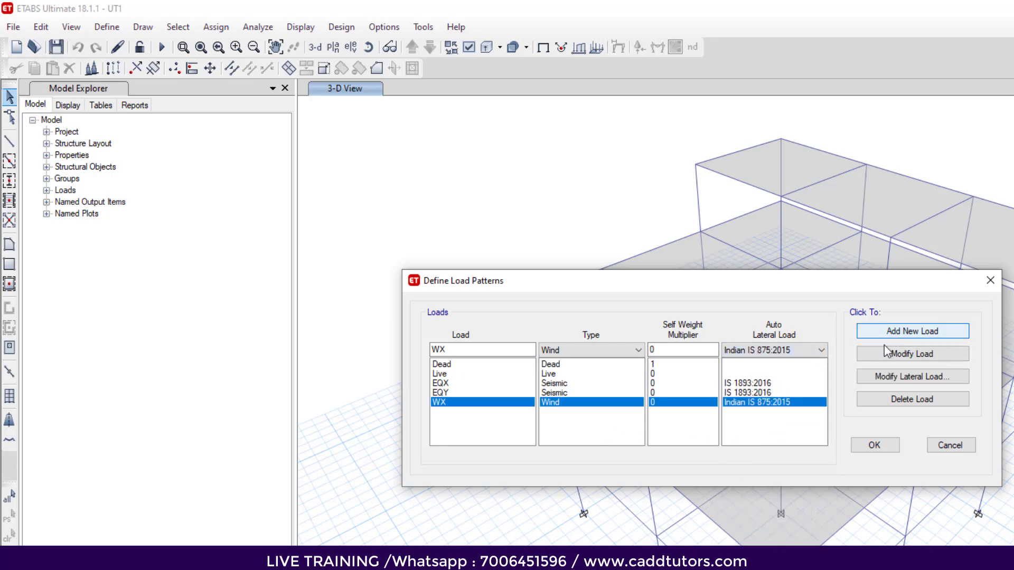
# Step: Add a second wind load pattern named WY with the same IS 875:2015 auto lateral load
pyautogui.click(466, 347)
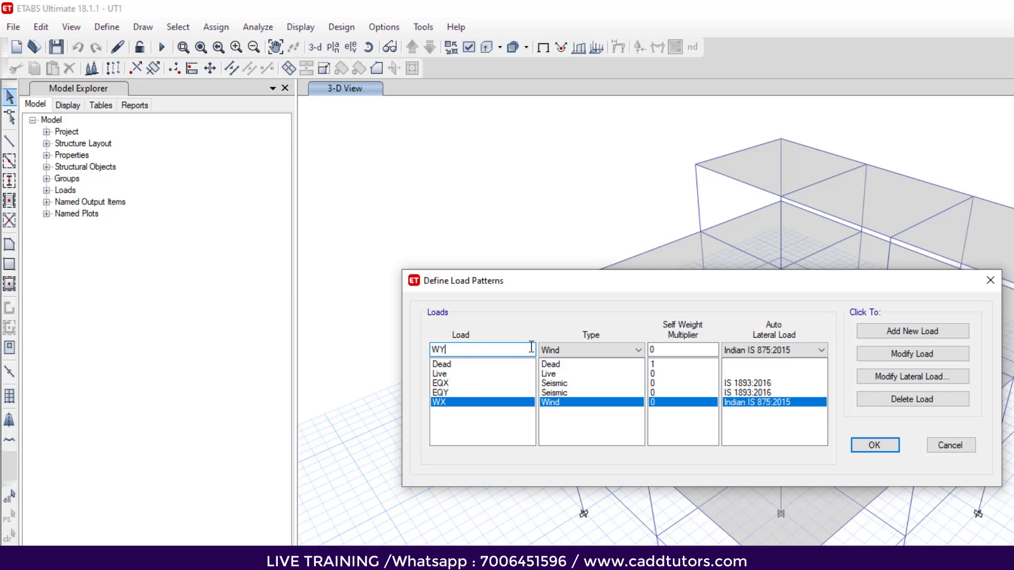
pyautogui.click(892, 333)
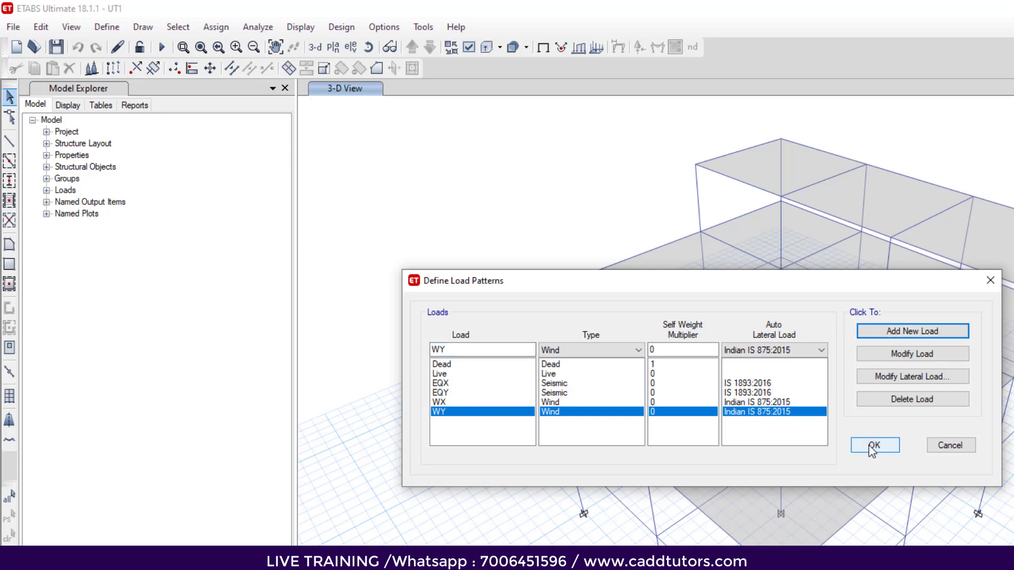
pyautogui.click(873, 446)
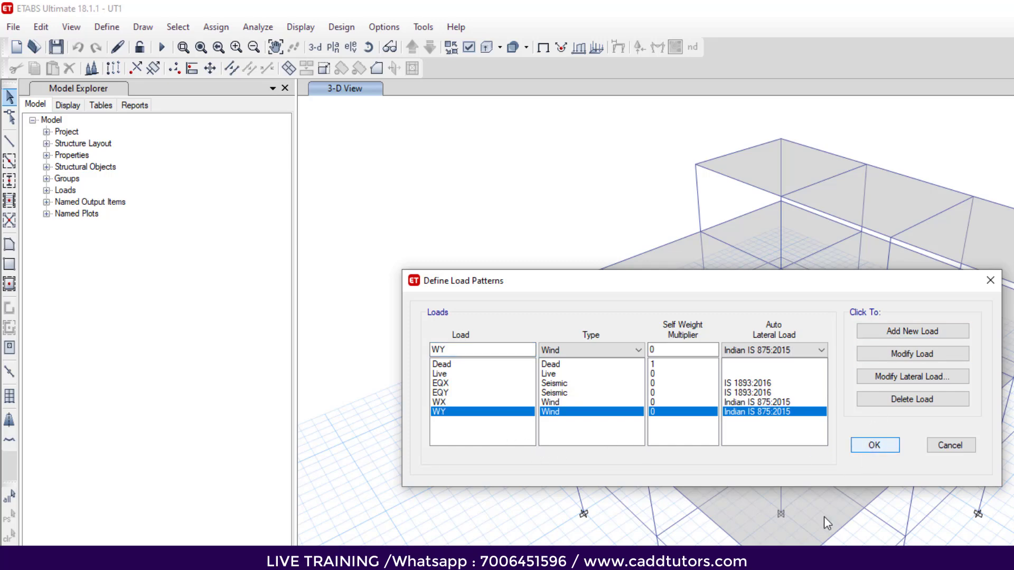
# Step: Open the lateral load settings of the WX wind pattern
pyautogui.click(450, 401)
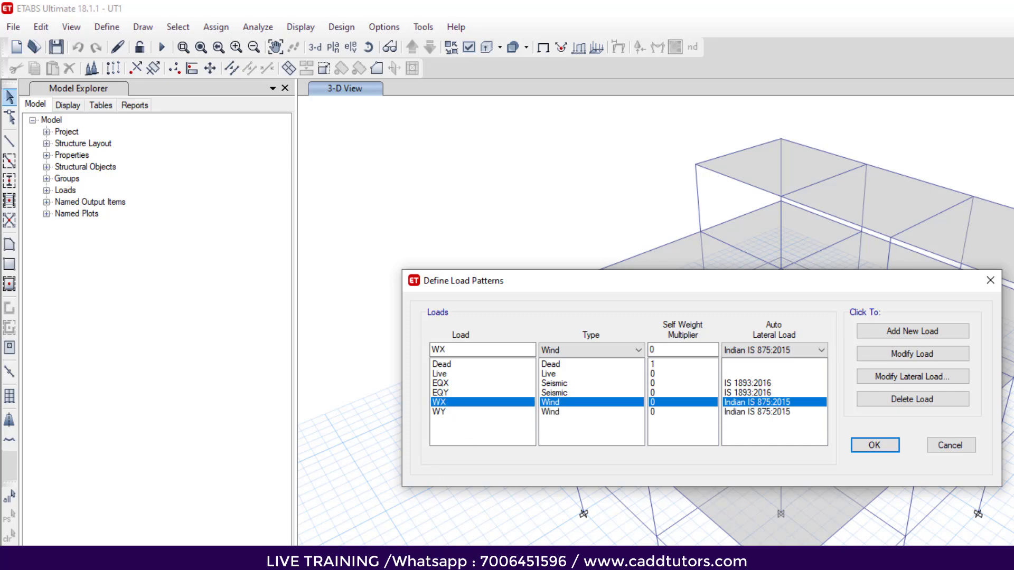
pyautogui.hotkey('alt', 'Tab')
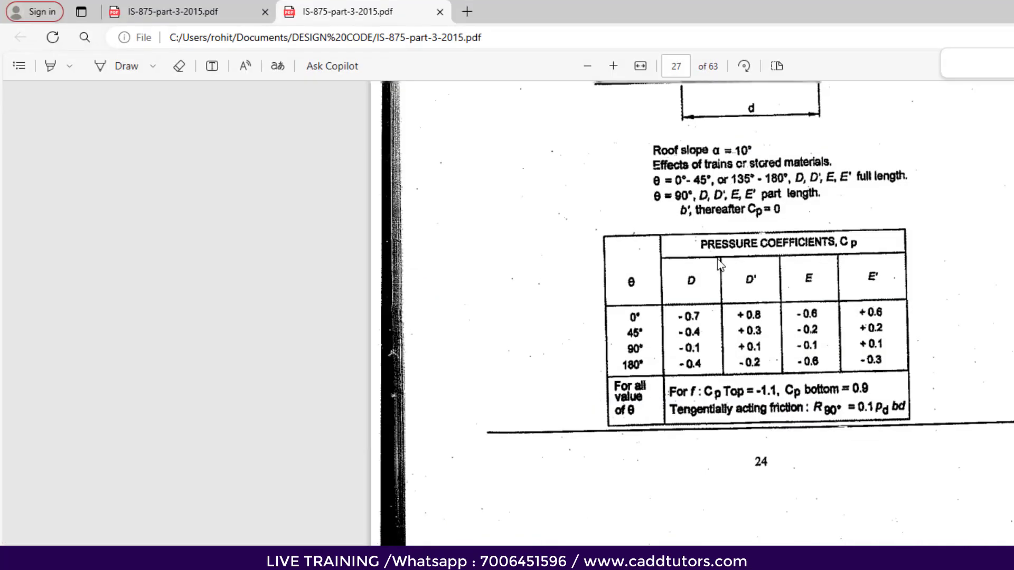
pyautogui.scroll(-5, 717, 259)
pyautogui.scroll(6, 717, 258)
pyautogui.hotkey('alt', 'Tab')
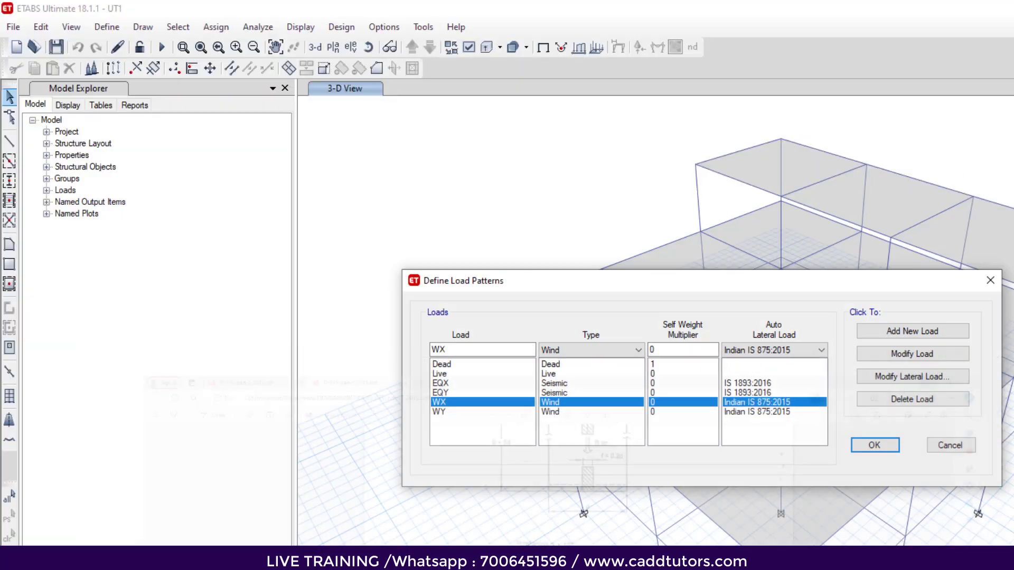
pyautogui.click(888, 377)
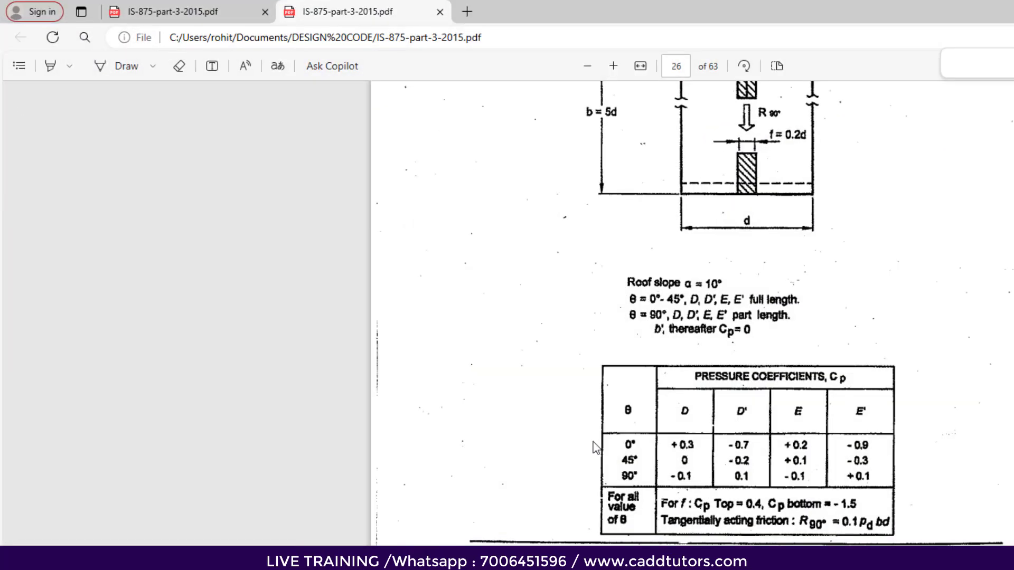
# Step: Find Annex A in the IS 875 Part 3 PDF and examine the basic wind speeds listed by city
pyautogui.scroll(-5, 687, 317)
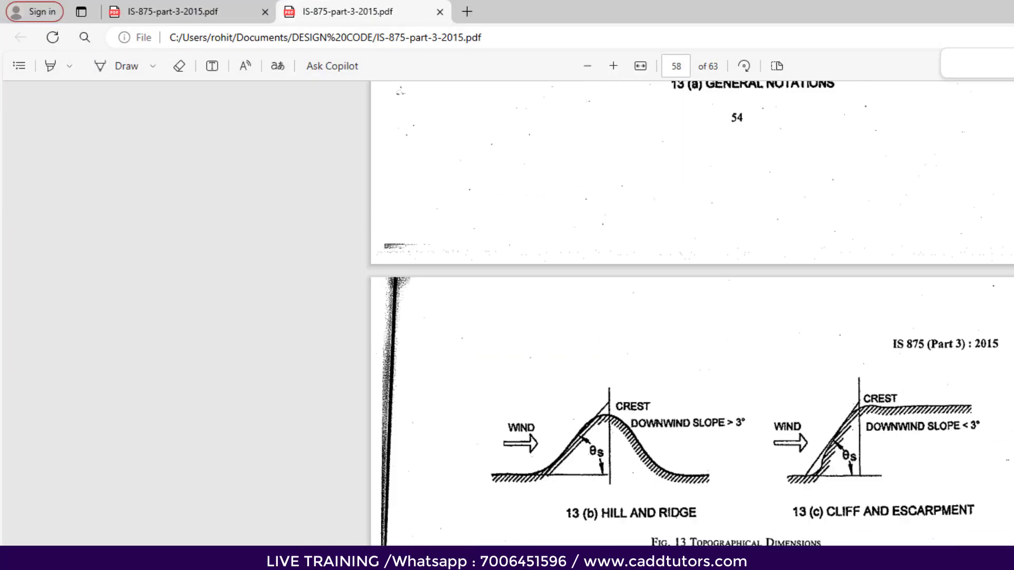
pyautogui.scroll(-10, 687, 317)
pyautogui.scroll(15, 687, 316)
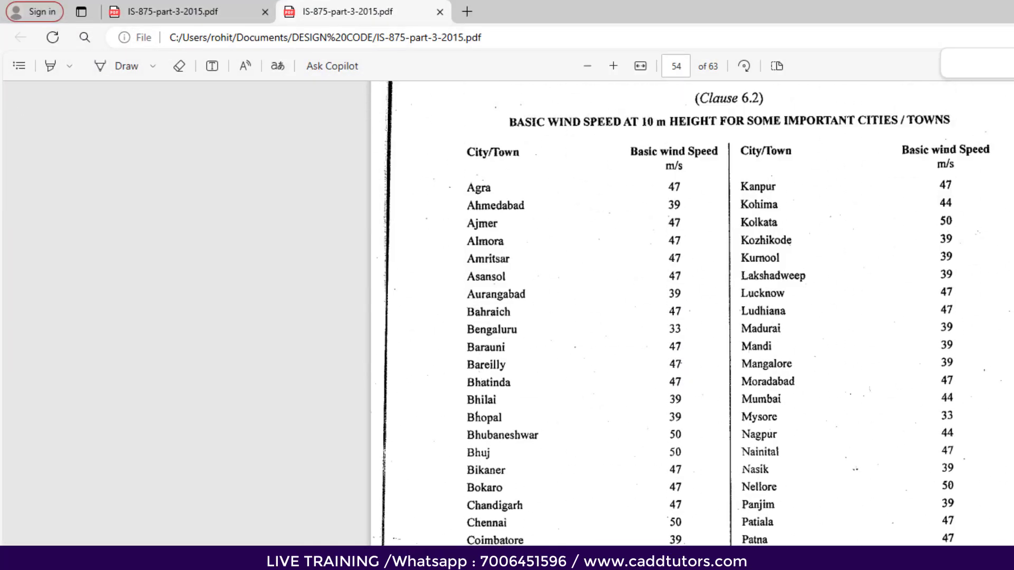
pyautogui.scroll(3, 766, 297)
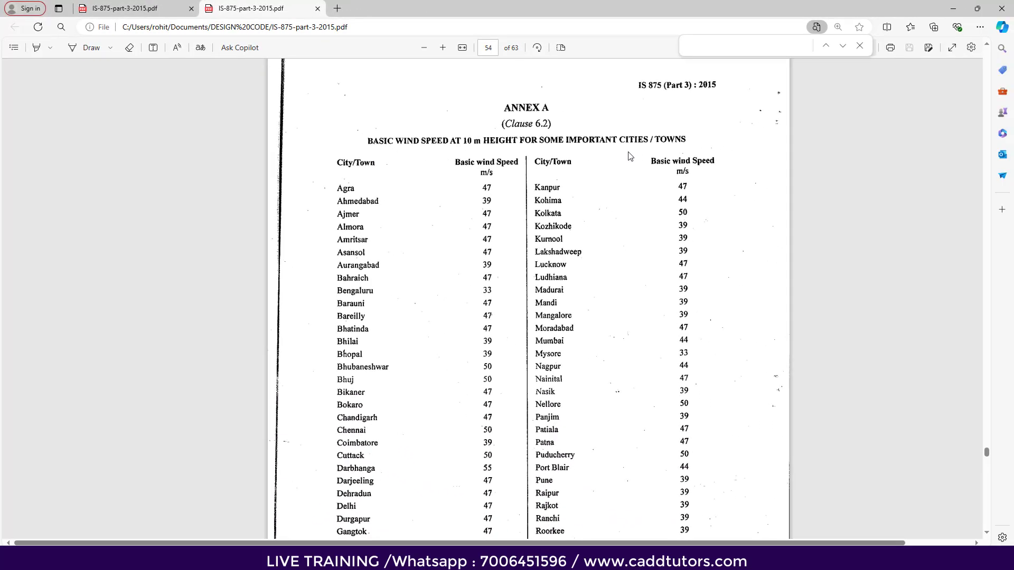
pyautogui.scroll(-5, 509, 229)
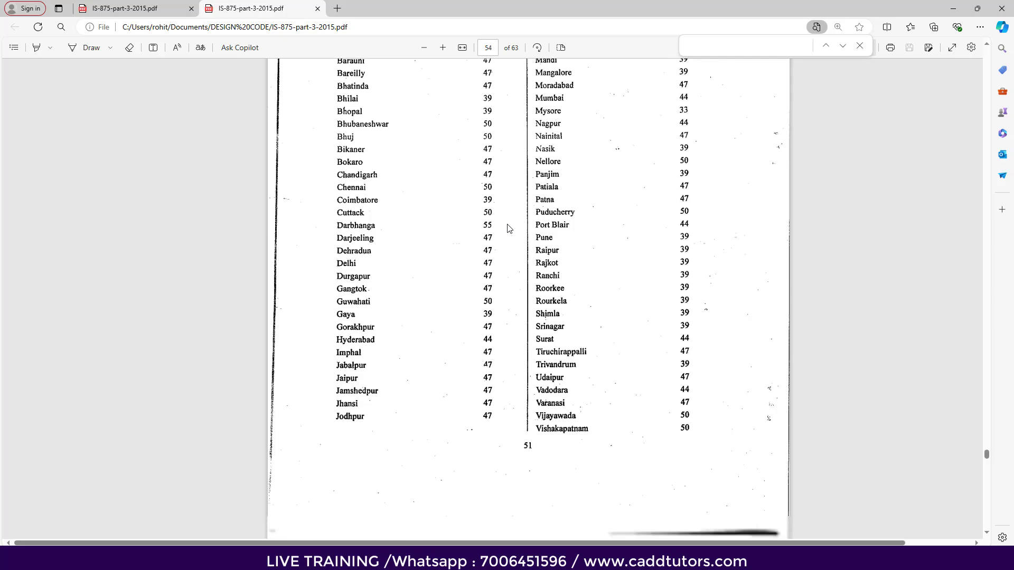
pyautogui.scroll(-1, 509, 228)
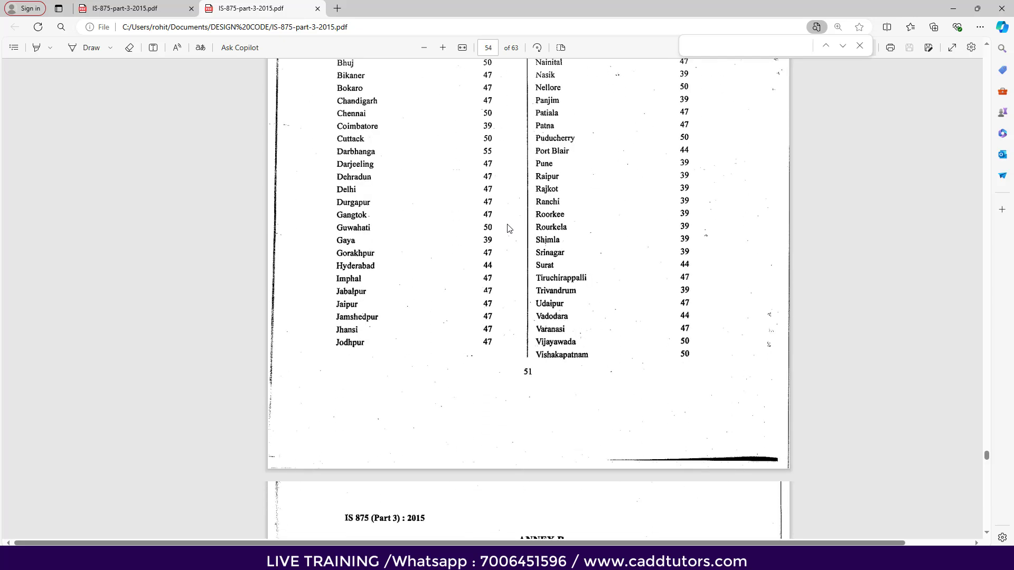
pyautogui.scroll(8, 508, 228)
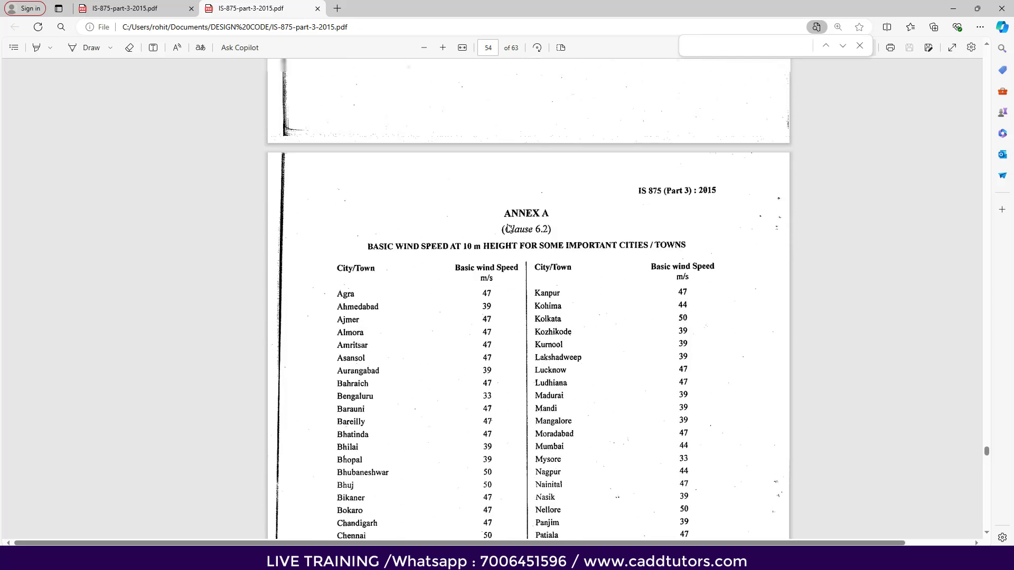
# Step: Go back to the basic wind speed map of India in the code PDF and examine its zones and legend
pyautogui.scroll(20, 509, 228)
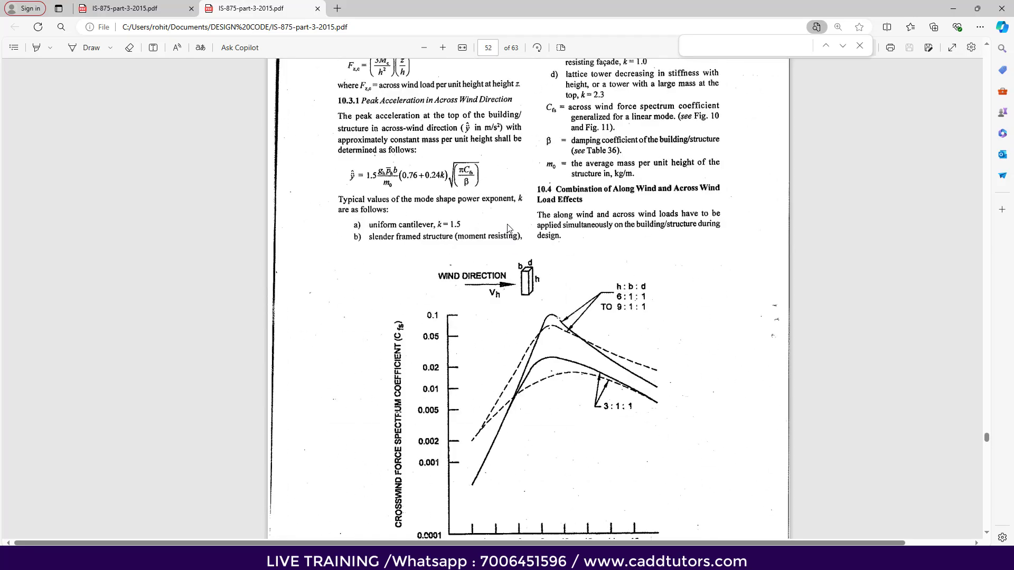
pyautogui.moveTo(987, 439); pyautogui.dragTo(986, 324)
pyautogui.scroll(20, 717, 287)
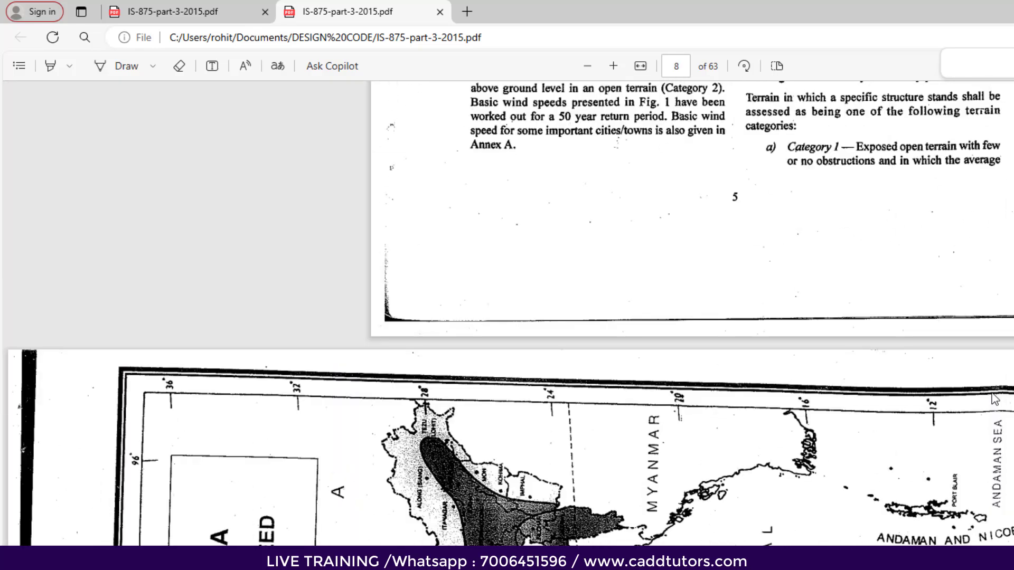
pyautogui.scroll(-10, 917, 384)
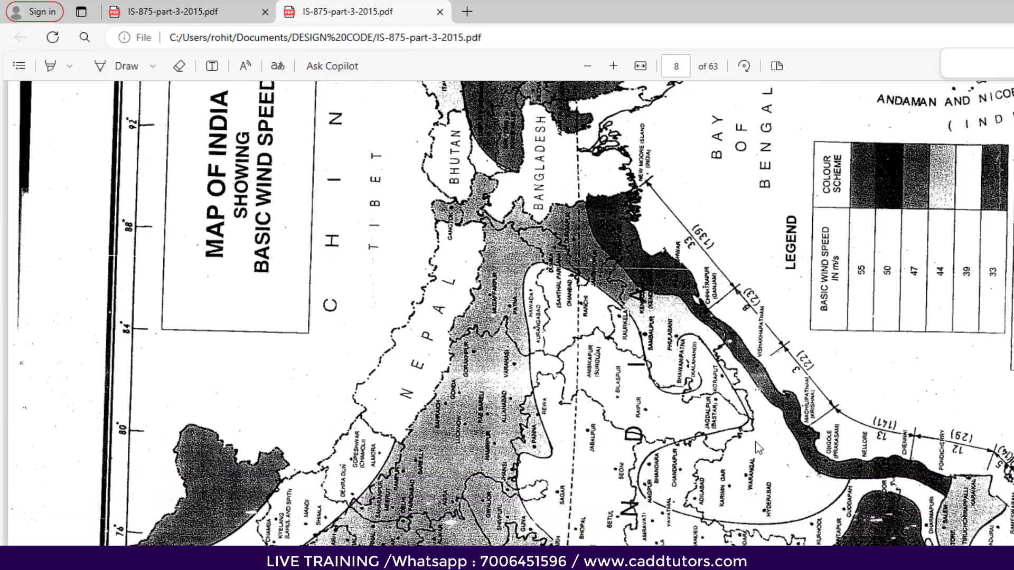
pyautogui.scroll(4, 654, 468)
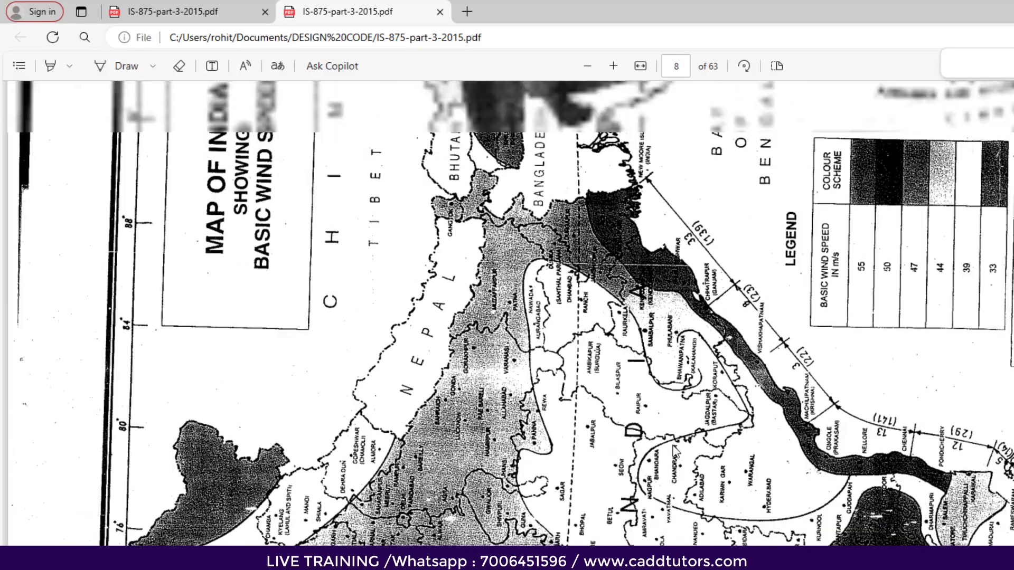
pyautogui.scroll(3, 505, 334)
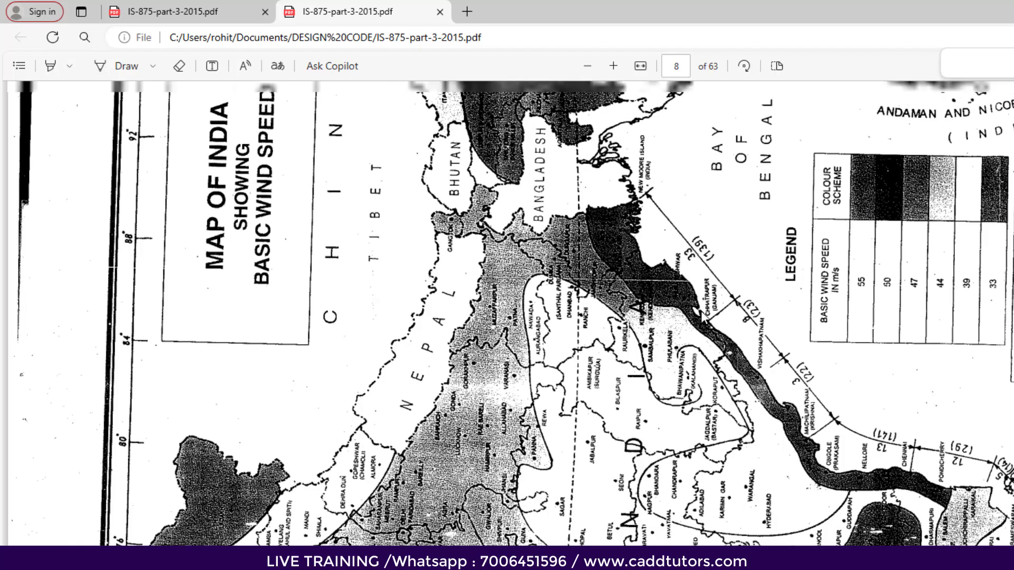
pyautogui.scroll(-6, 507, 334)
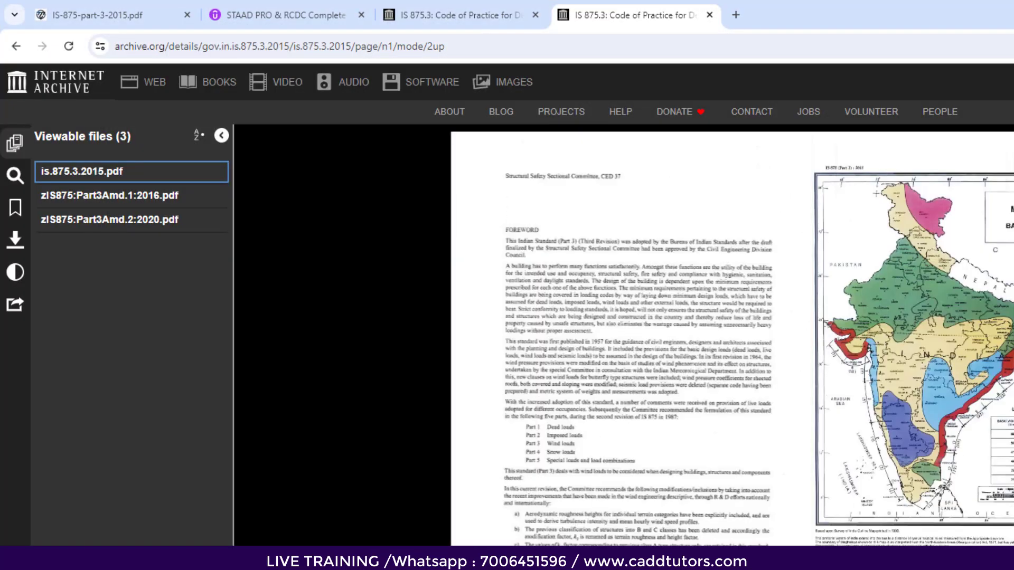
# Step: Enlarge the coloured basic wind speed map in the online copy of IS 875 and examine its zones and colour legend
pyautogui.keyDown('ctrl'); pyautogui.scroll(5, 808, 281); pyautogui.keyUp('ctrl')
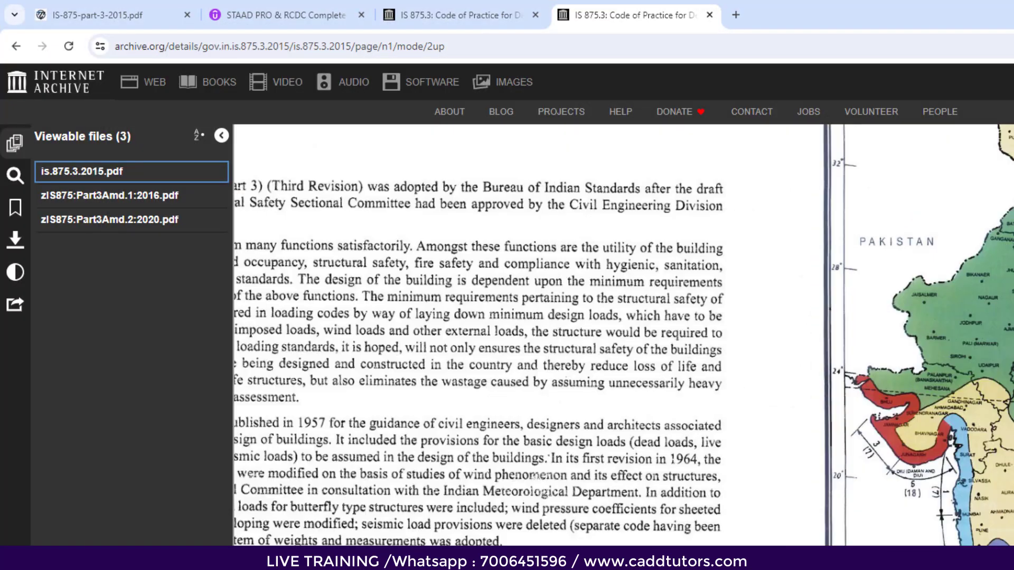
pyautogui.scroll(3, 808, 281)
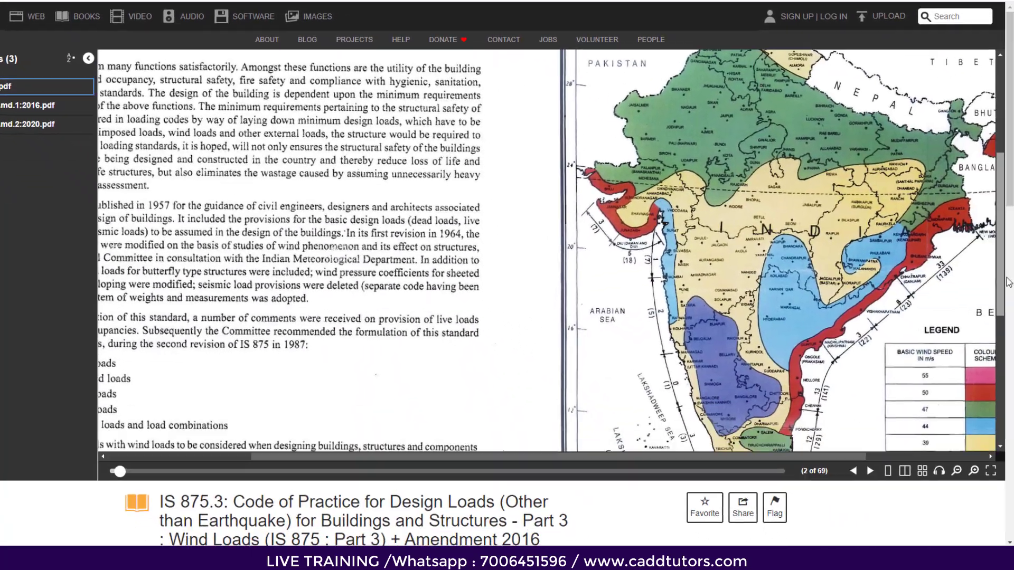
pyautogui.scroll(-6, 916, 374)
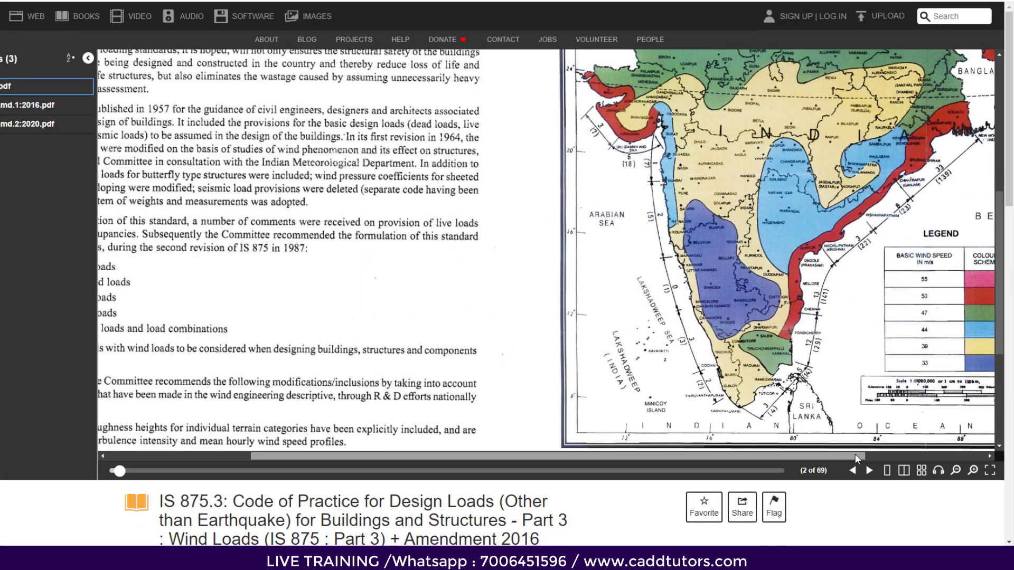
pyautogui.moveTo(855, 455); pyautogui.dragTo(948, 453)
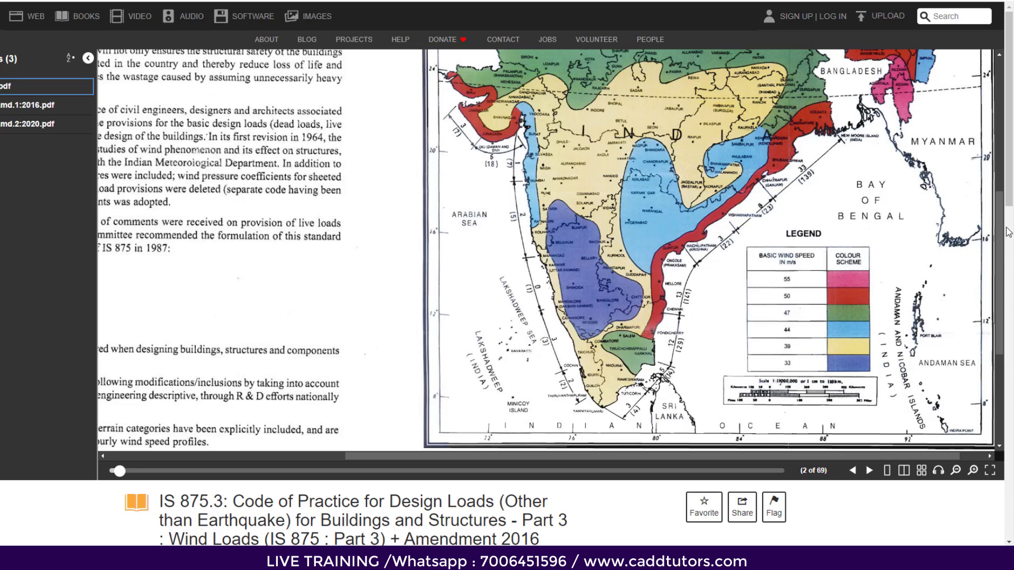
pyautogui.moveTo(1000, 223)
pyautogui.mouseDown()
pyautogui.moveTo(1001, 141)
pyautogui.moveTo(1007, 247)
pyautogui.moveTo(1007, 234)
pyautogui.mouseUp()
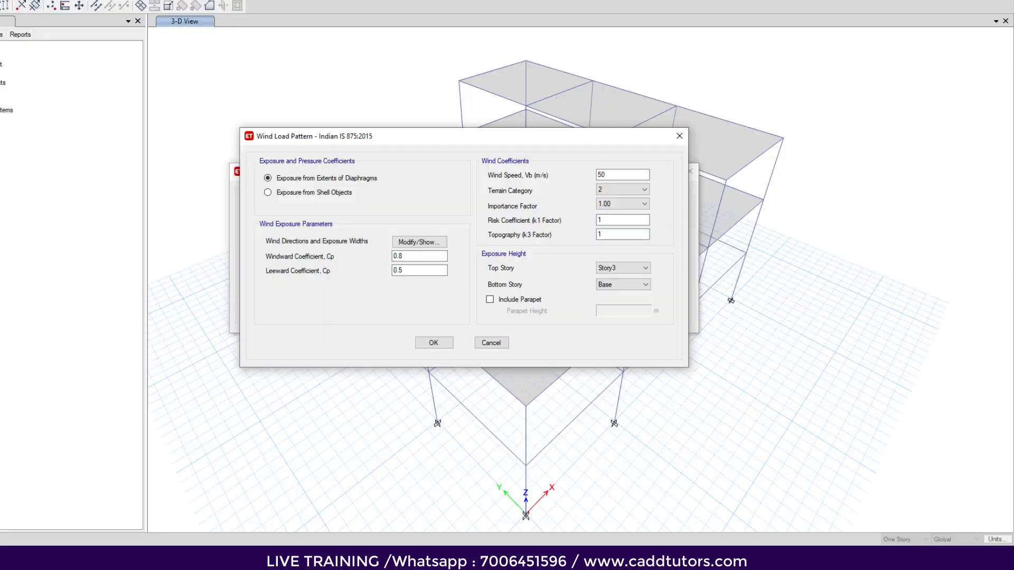
# Step: Set the wind speed Vb of the WX pattern to 47 m/s
pyautogui.doubleClick(603, 174)
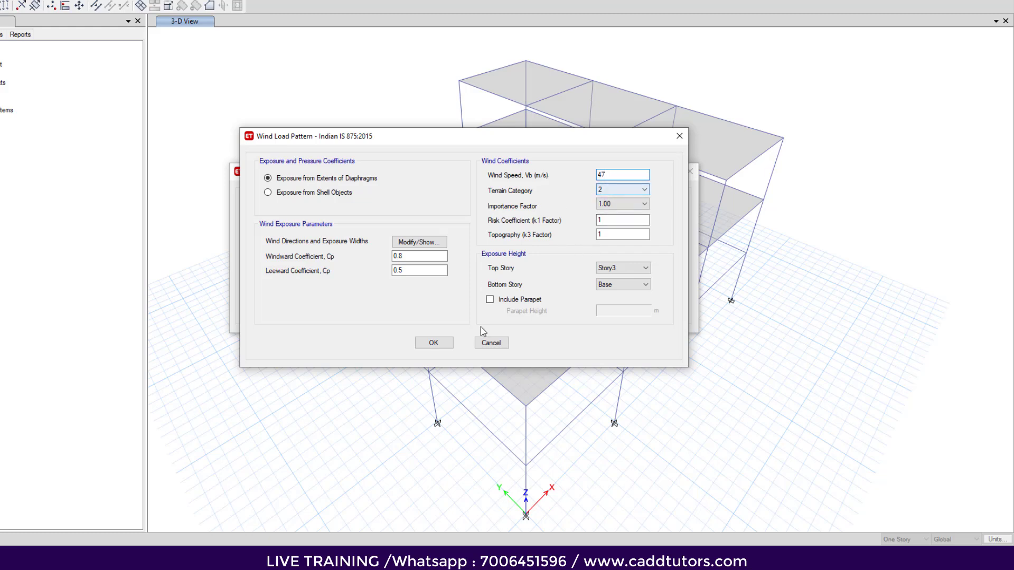
# Step: Switch to the IS 875 Part 3 PDF and read the definitions of terrain categories 1 to 4 in clause 6.3.2.1
pyautogui.moveTo(374, 561)
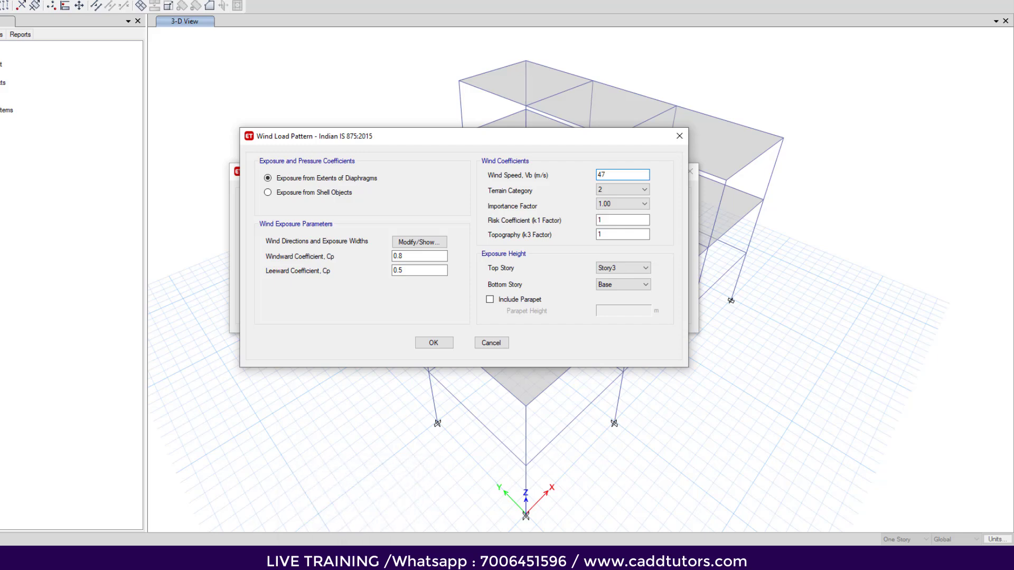
pyautogui.click(152, 560)
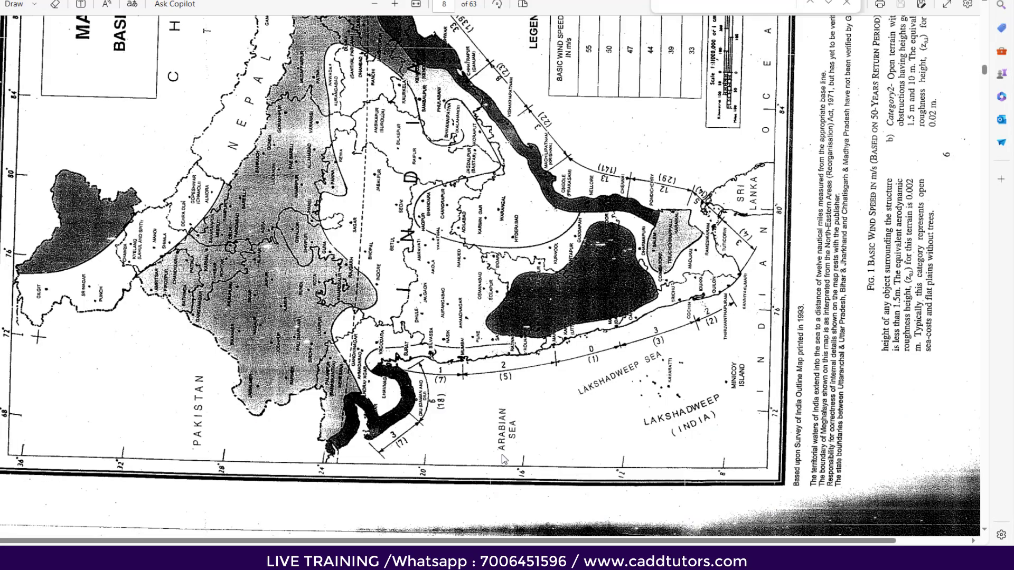
pyautogui.scroll(-8, 654, 337)
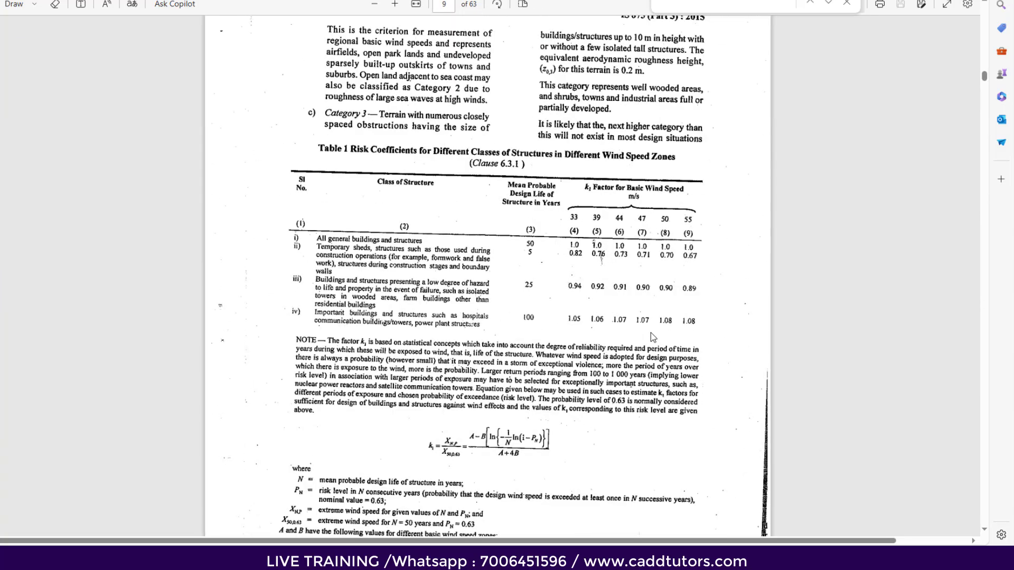
pyautogui.scroll(15, 650, 332)
pyautogui.scroll(-4, 544, 254)
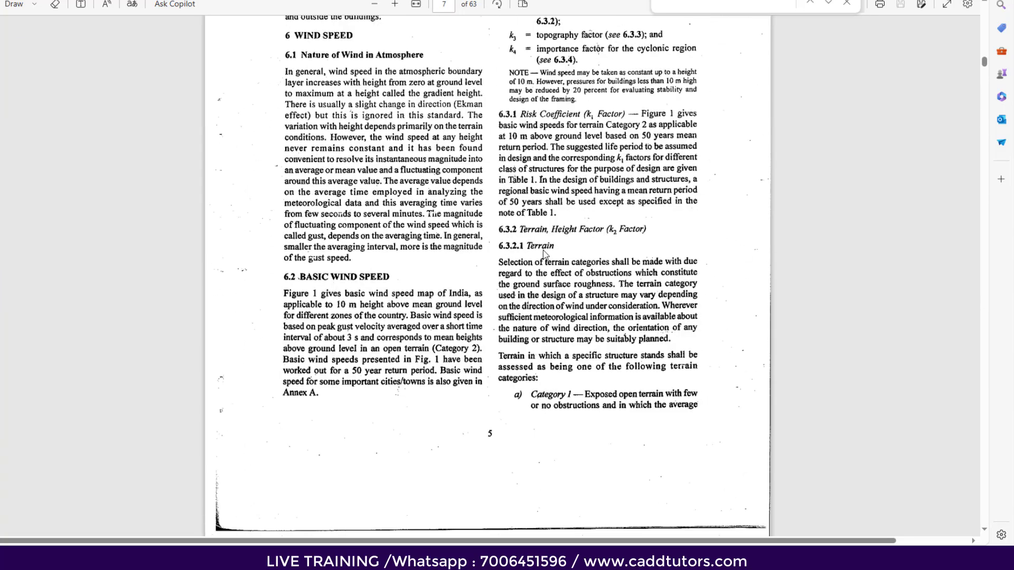
pyautogui.scroll(-2, 576, 400)
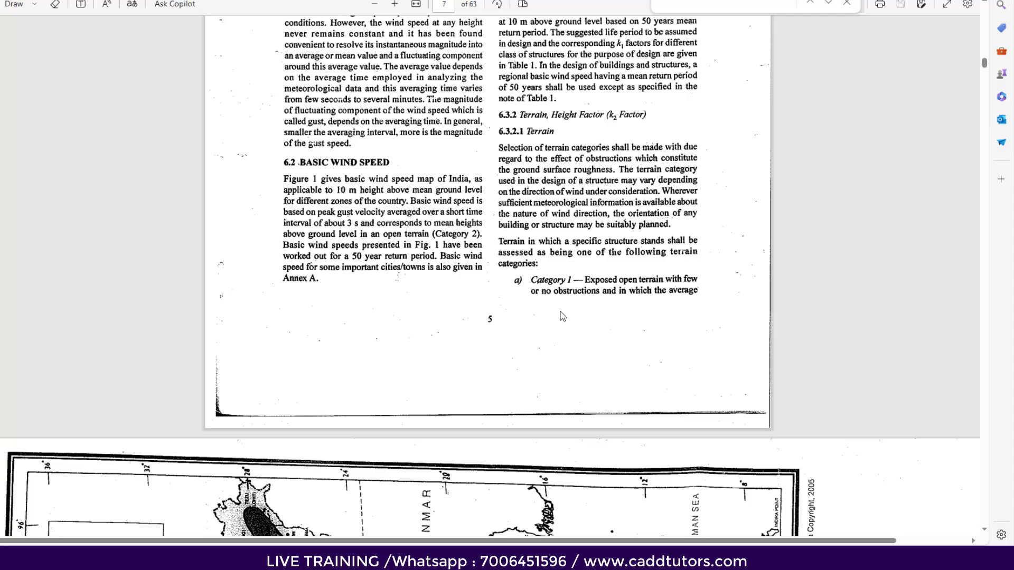
pyautogui.scroll(-5, 480, 364)
pyautogui.scroll(-10, 480, 364)
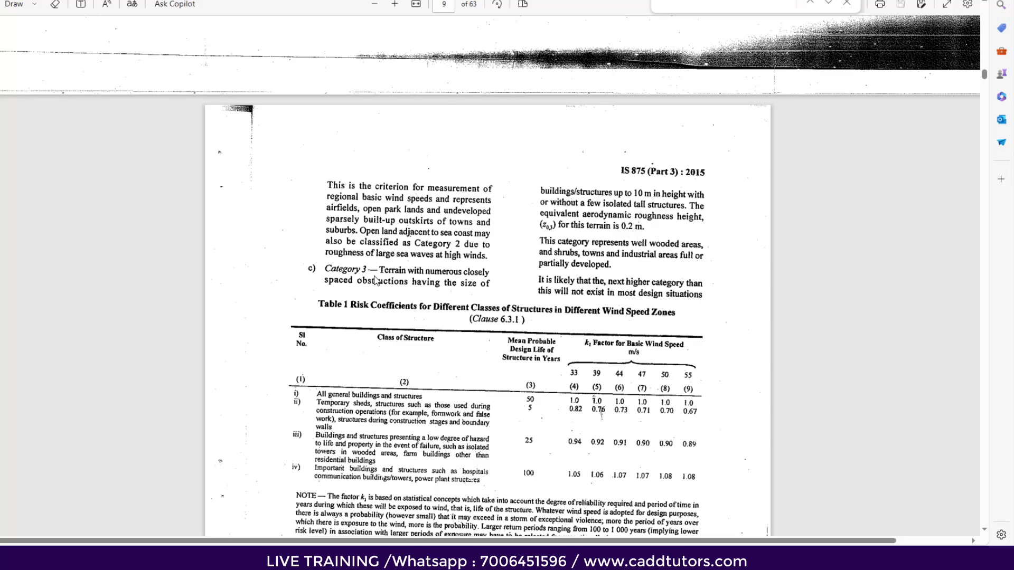
pyautogui.scroll(-15, 375, 281)
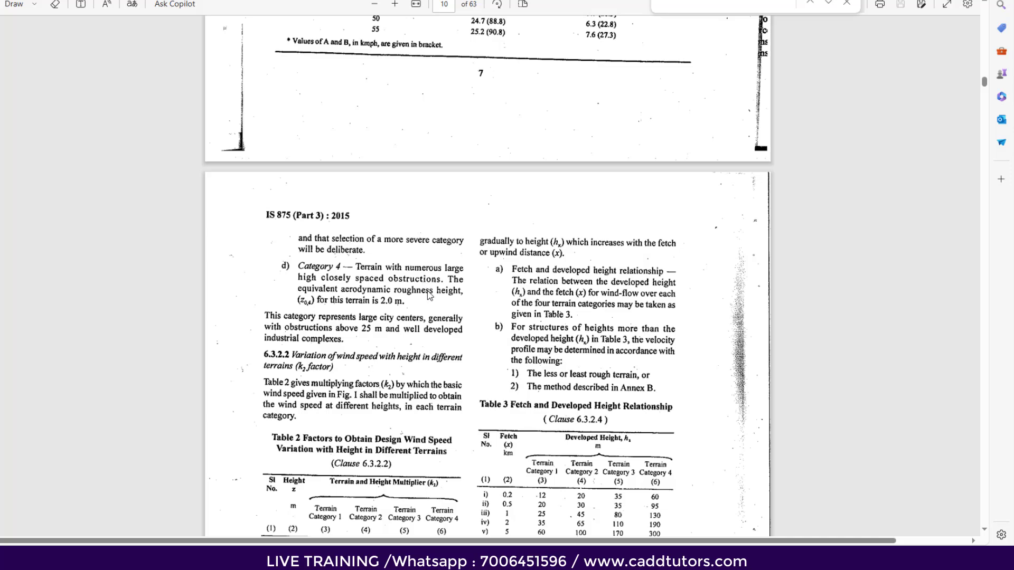
pyautogui.scroll(10, 429, 296)
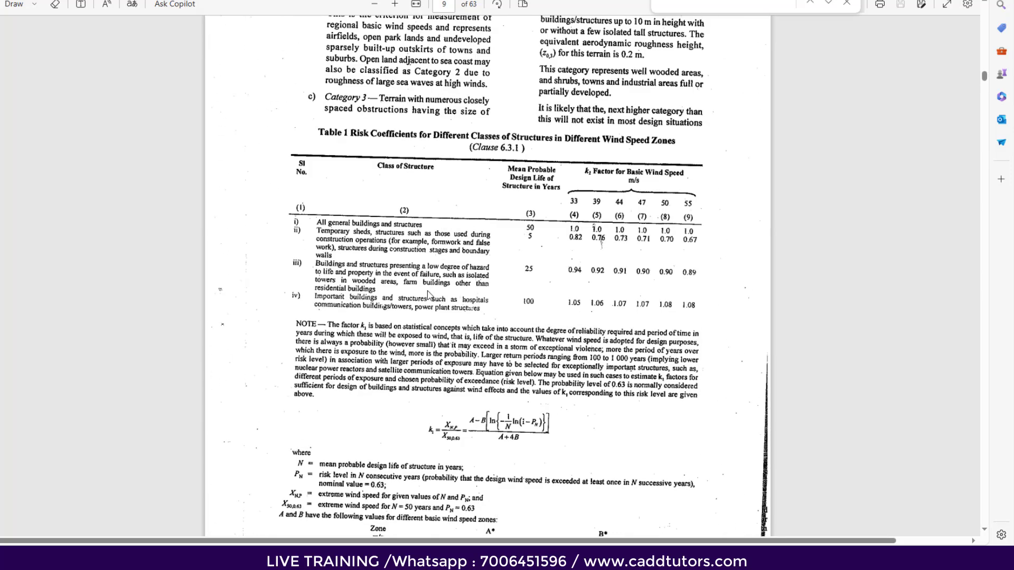
pyautogui.scroll(3, 429, 296)
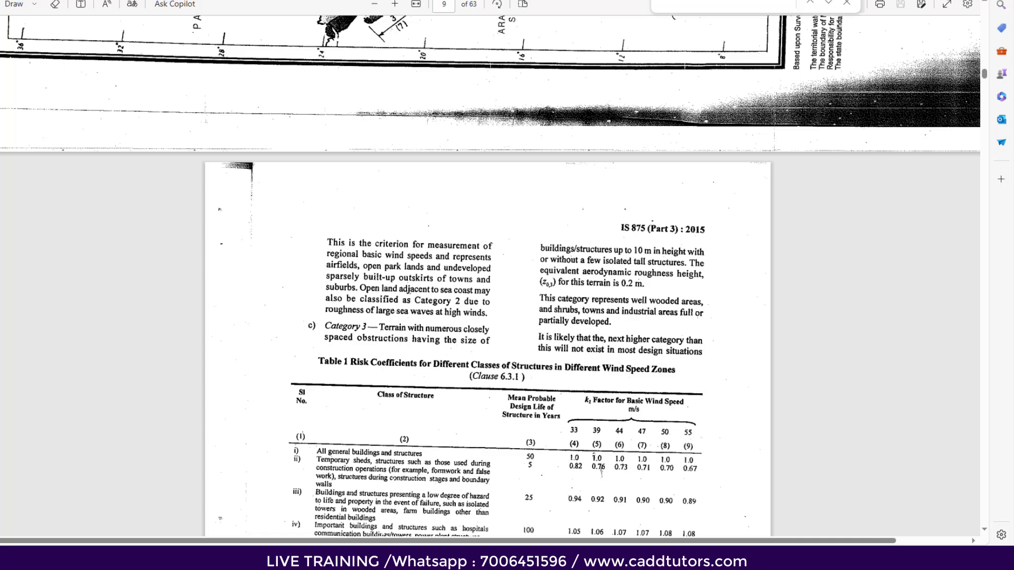
# Step: Look up the importance factors k4 in clause 6.3.4 and the risk coefficients k1 in Table 1 of the code PDF
pyautogui.click(450, 559)
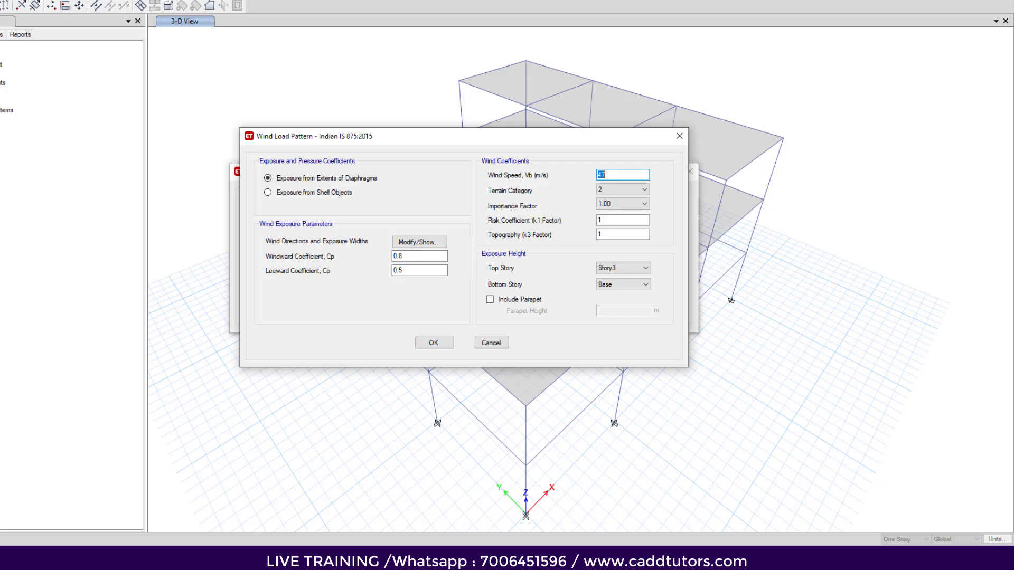
pyautogui.click(238, 558)
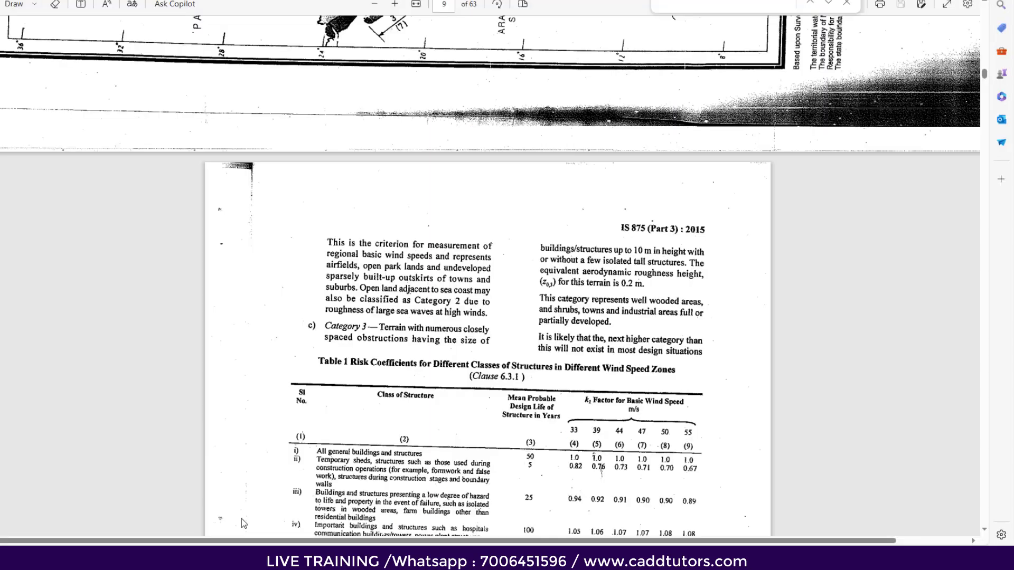
pyautogui.scroll(-20, 496, 283)
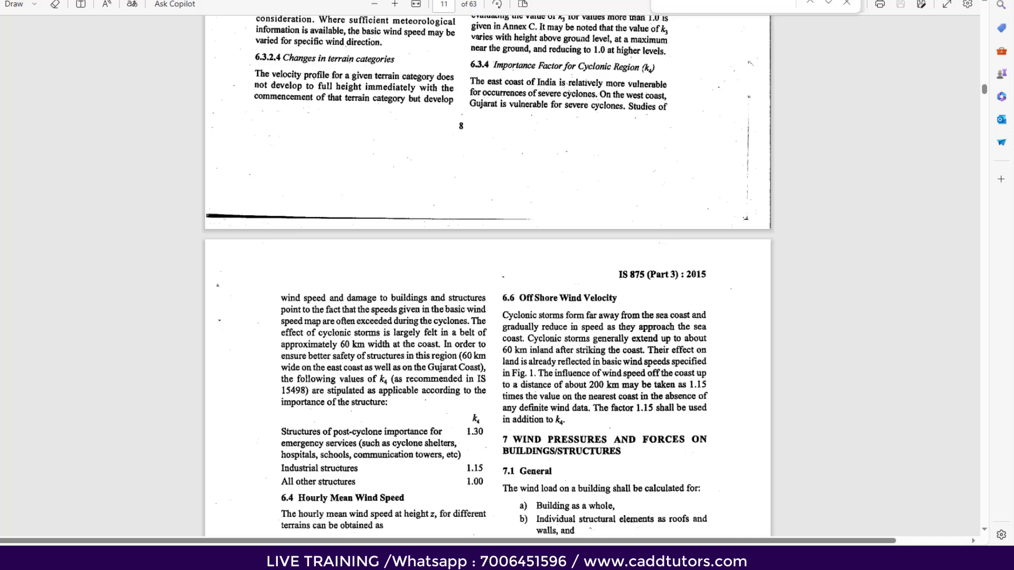
pyautogui.hotkey('alt', 'Tab')
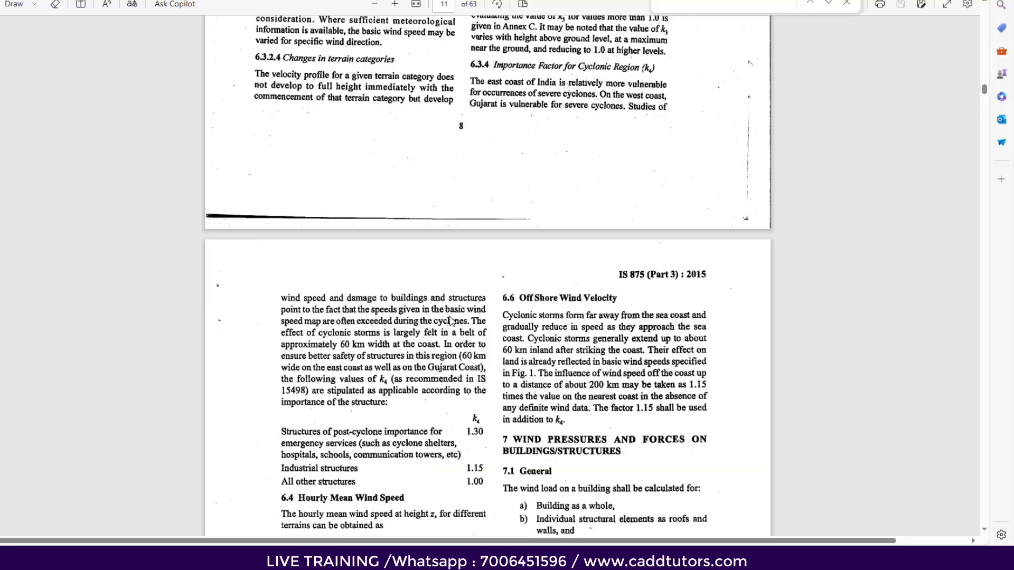
pyautogui.scroll(20, 451, 321)
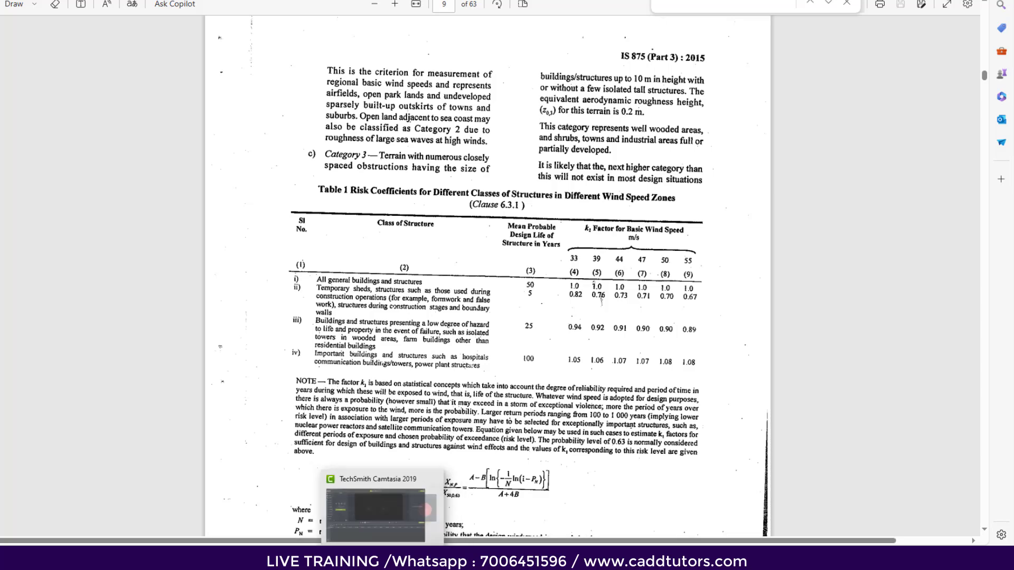
pyautogui.click(363, 559)
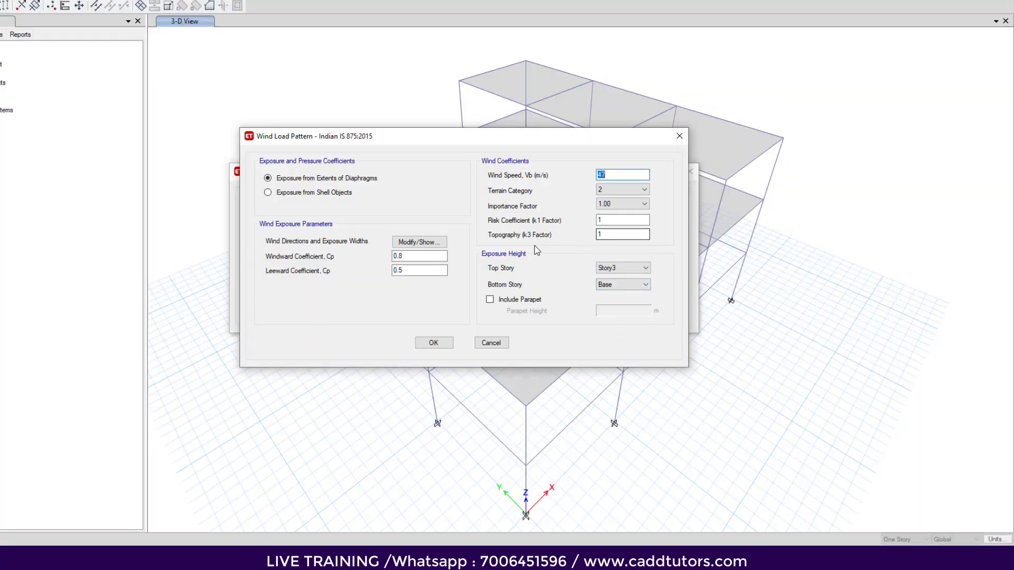
# Step: Read clause 6.3.3 of the code PDF on the topography factor k3 and its dependence on upwind slope
pyautogui.click(613, 234)
pyautogui.hotkey('alt', 'Tab')
pyautogui.scroll(-10, 503, 344)
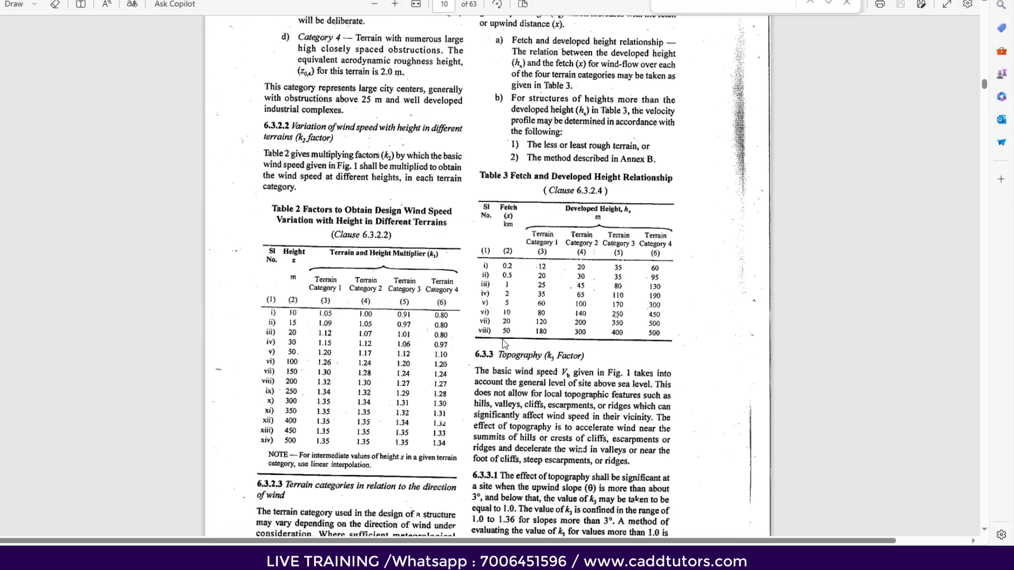
pyautogui.scroll(-3, 503, 344)
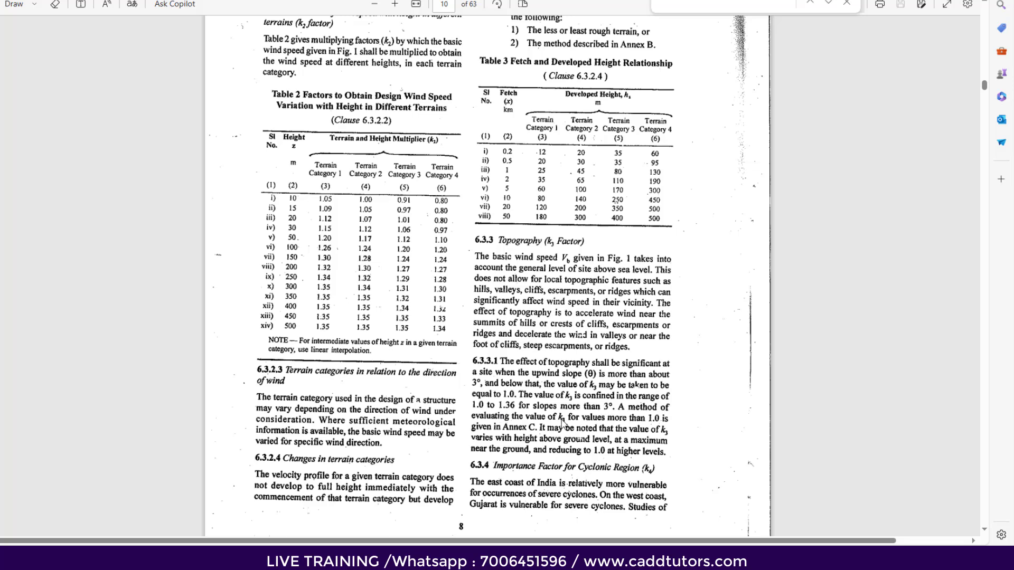
pyautogui.click(507, 559)
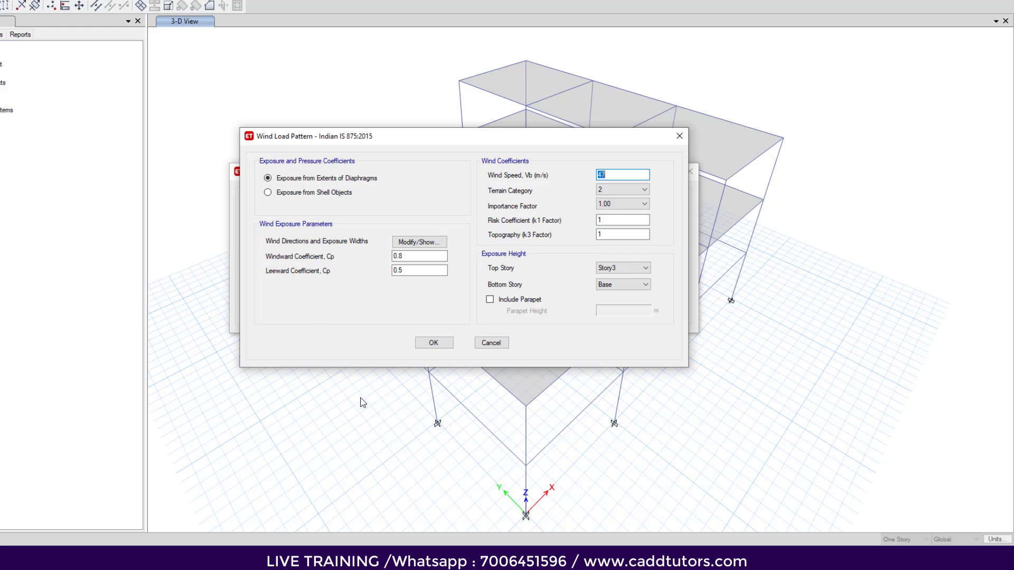
# Step: Find Table 5 in the code PDF and examine the external pressure coefficients for walls of rectangular clad buildings
pyautogui.moveTo(419, 141)
pyautogui.mouseDown()
pyautogui.moveTo(559, 190)
pyautogui.moveTo(544, 199)
pyautogui.moveTo(430, 134)
pyautogui.mouseUp()
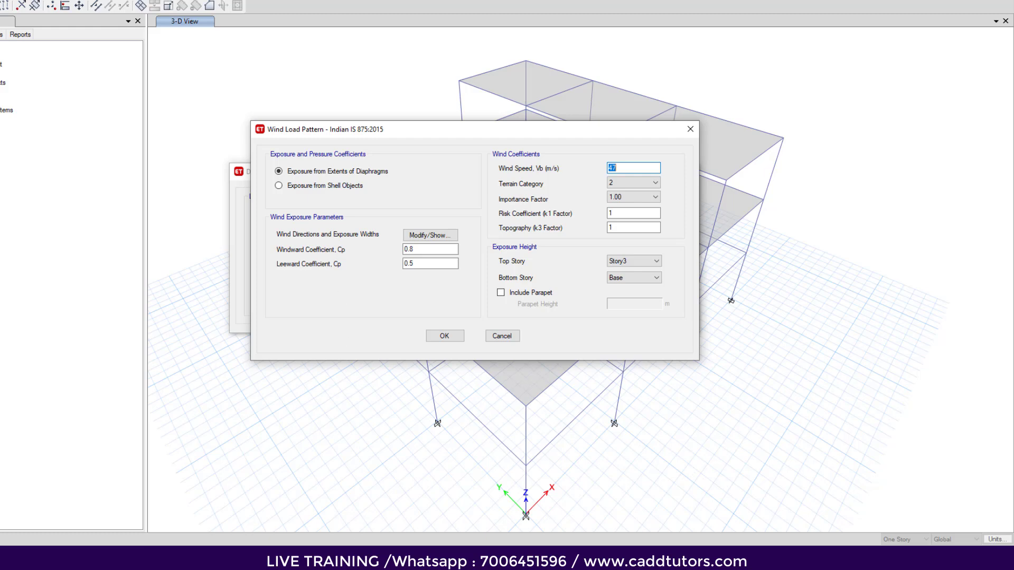
pyautogui.moveTo(346, 560)
pyautogui.click(315, 560)
pyautogui.scroll(-20, 414, 276)
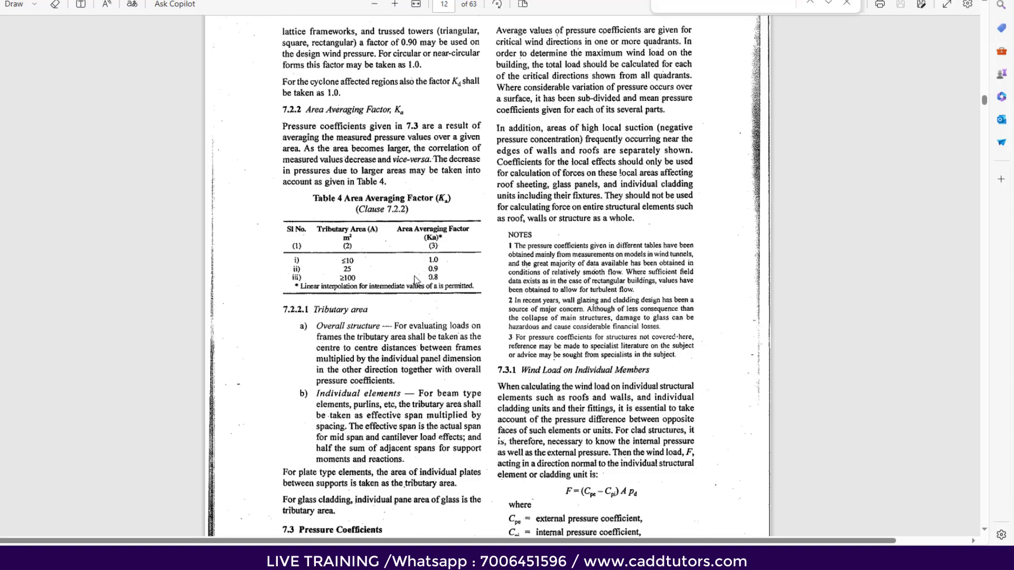
pyautogui.scroll(-5, 417, 281)
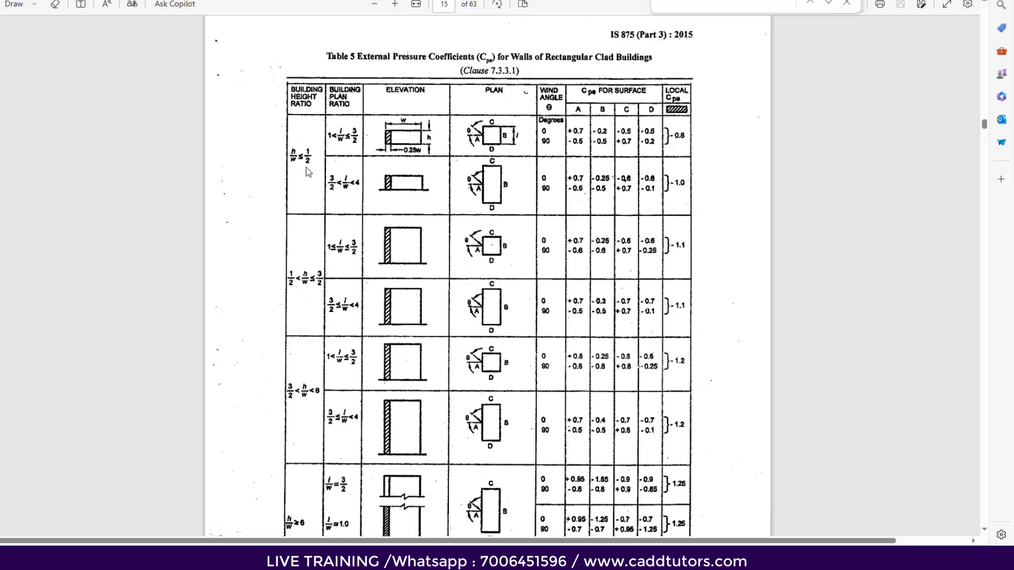
pyautogui.scroll(1, 292, 207)
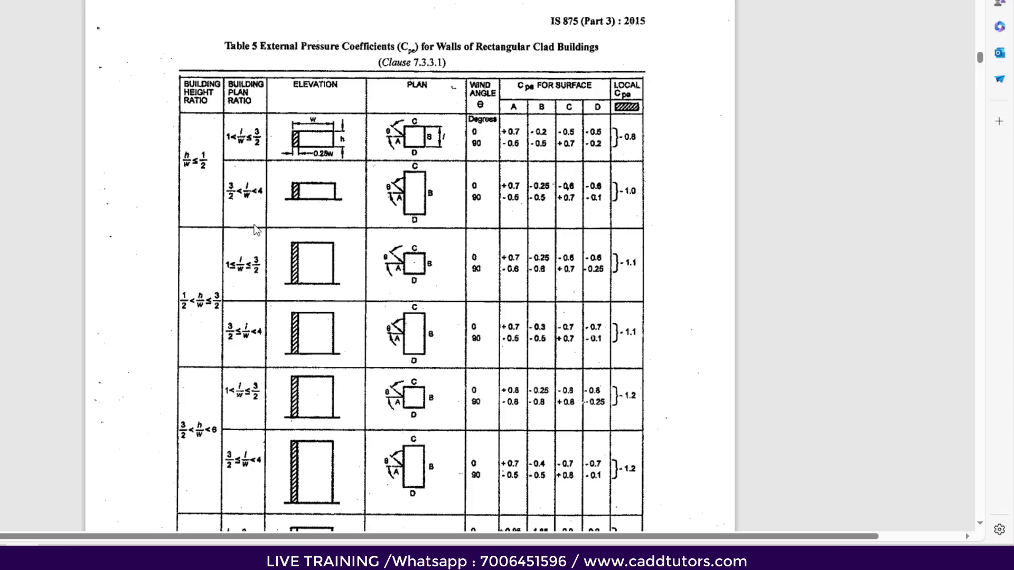
pyautogui.scroll(-1, 247, 240)
# Step: Return to ETABS, accept the wind load pattern settings and close the load pattern definitions
pyautogui.click(248, 558)
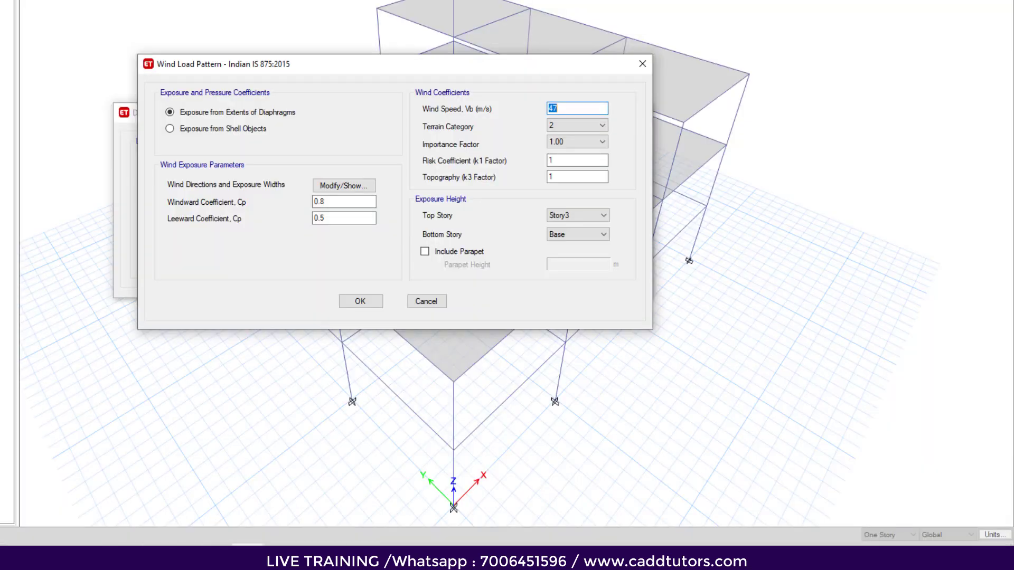
pyautogui.click(363, 303)
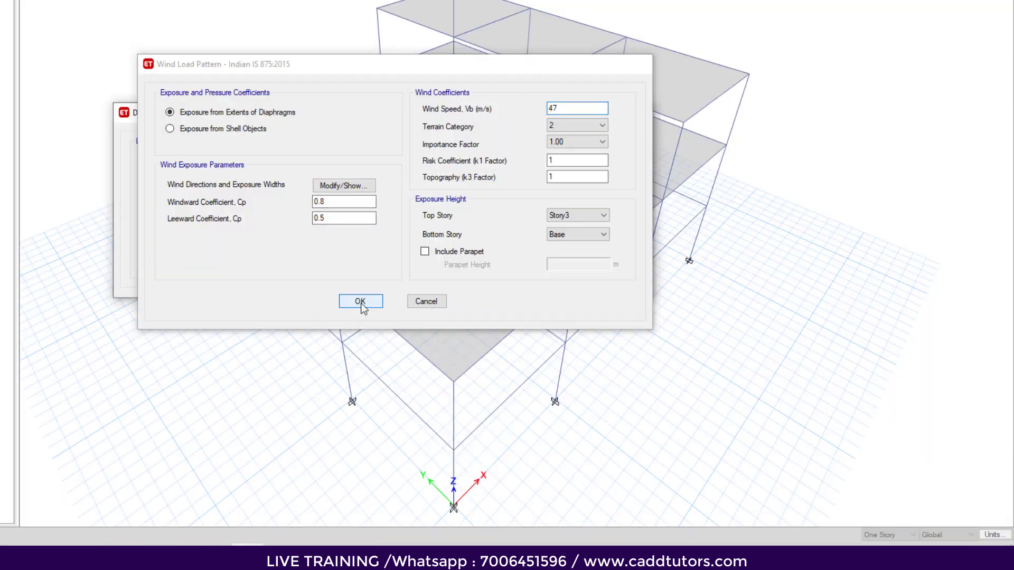
pyautogui.click(530, 261)
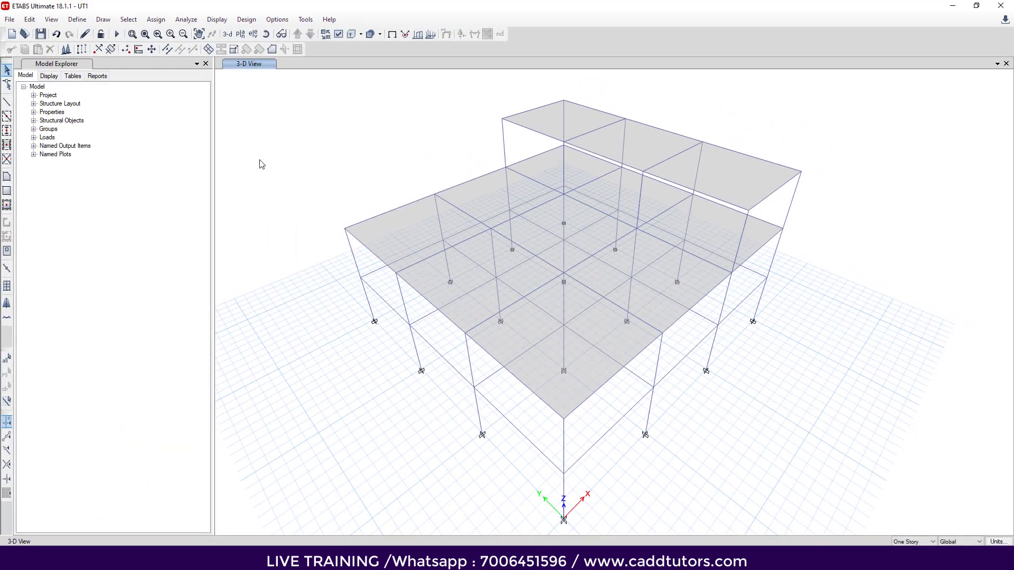
# Step: Show the building in plan view at Story3, followed by the plan one level down at Story2
pyautogui.click(241, 34)
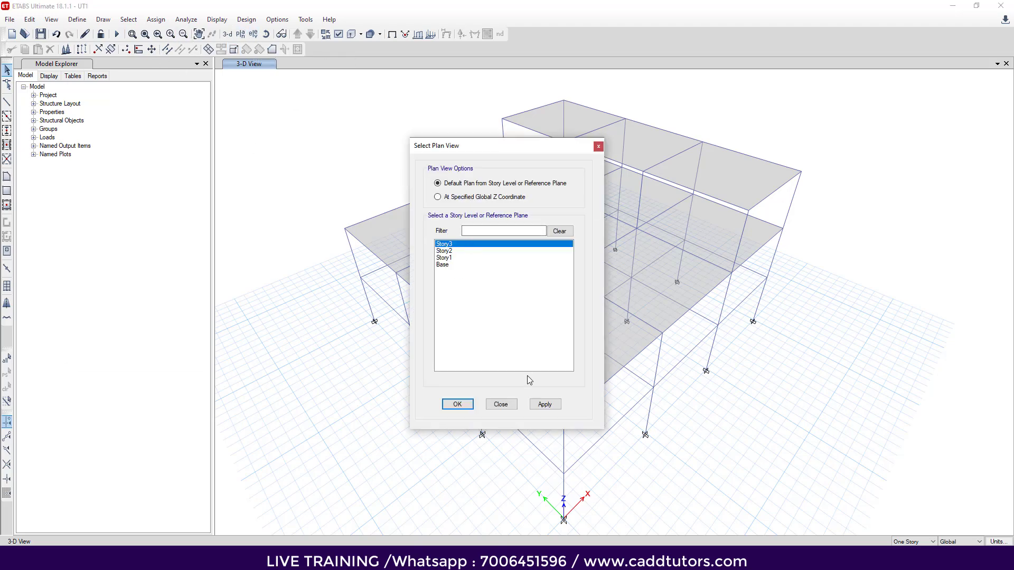
pyautogui.click(544, 404)
pyautogui.click(457, 404)
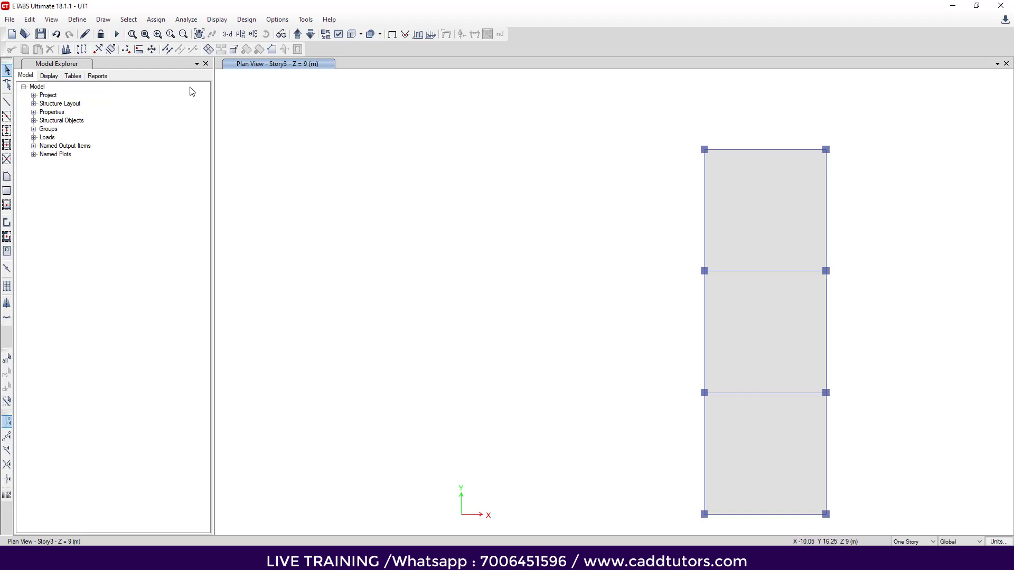
pyautogui.click(306, 36)
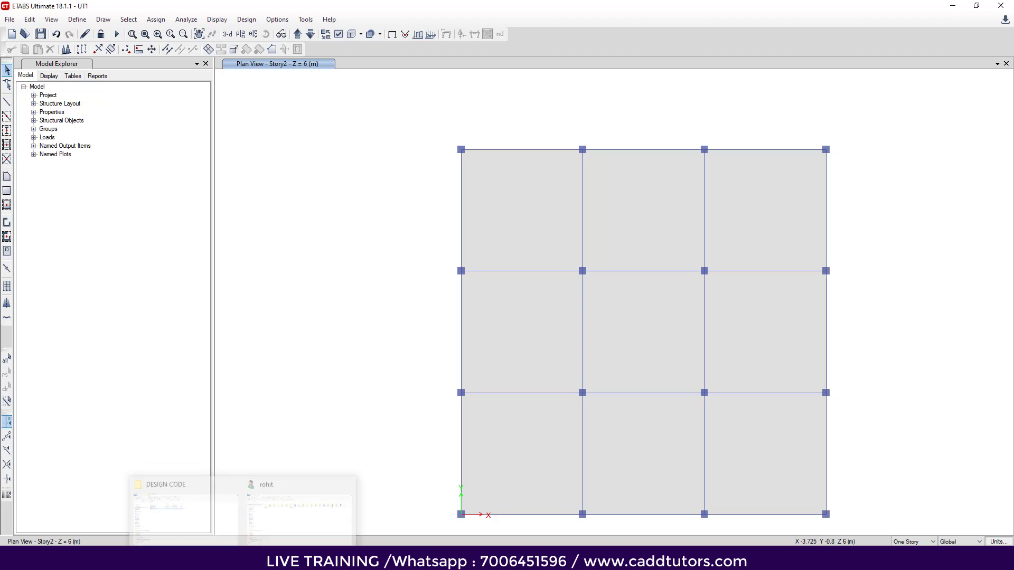
# Step: Return to Table 5 in the code PDF and compute the building's height-to-width ratio as 9 ÷ 15 in the Calculator
pyautogui.click(233, 559)
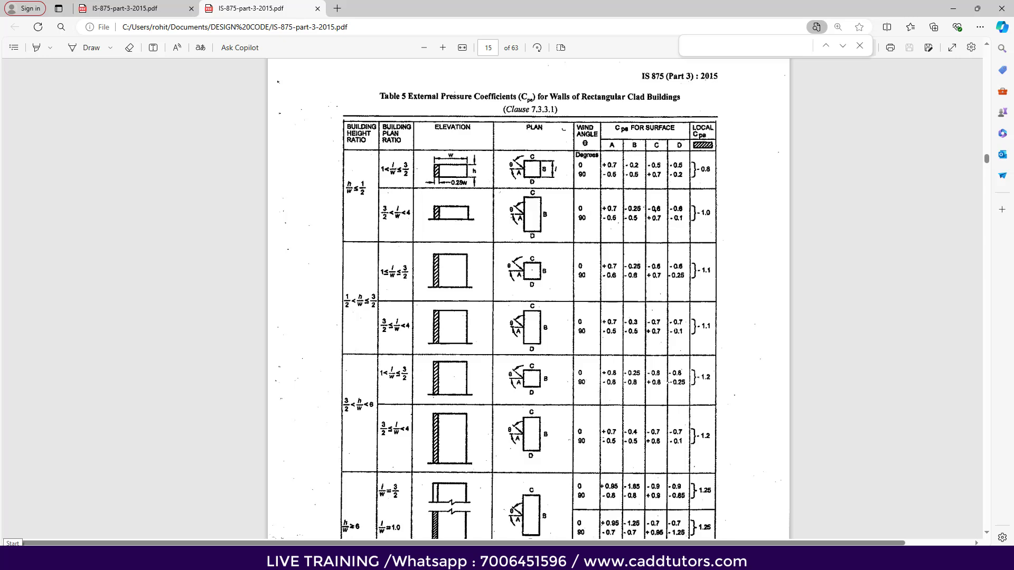
pyautogui.scroll(-1, 370, 317)
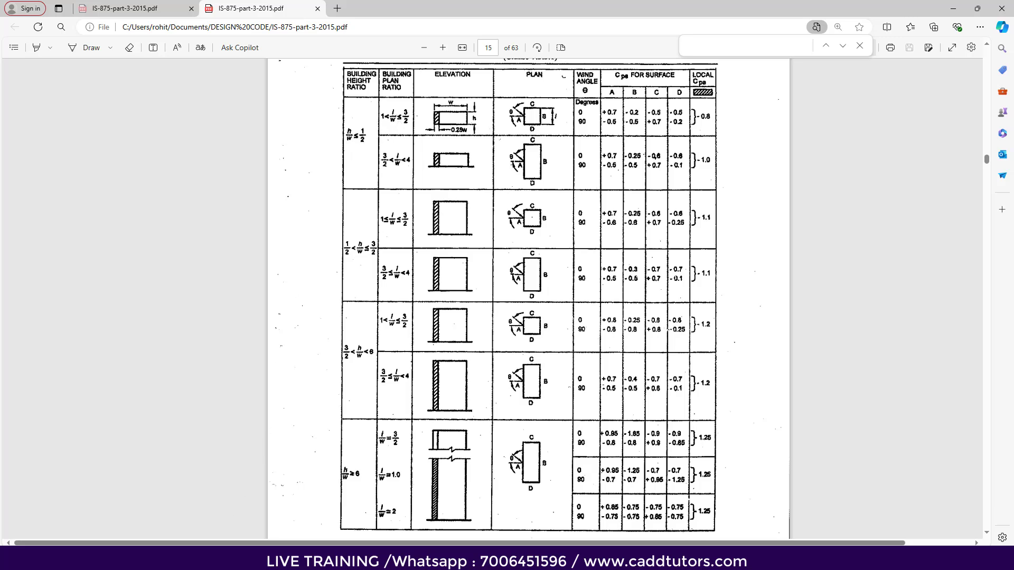
pyautogui.press('super')
pyautogui.write('ca')
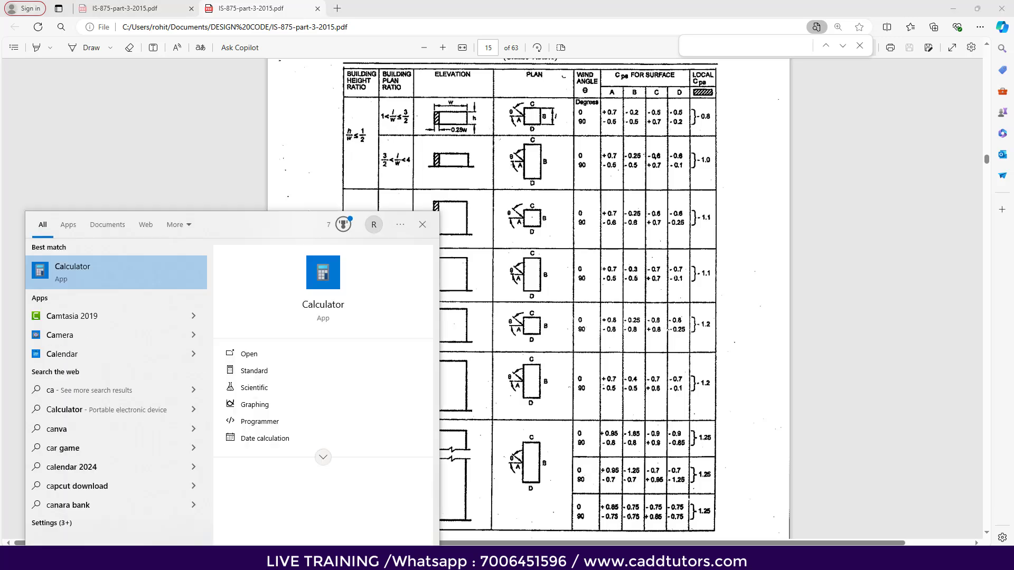
pyautogui.write('l')
pyautogui.click(106, 274)
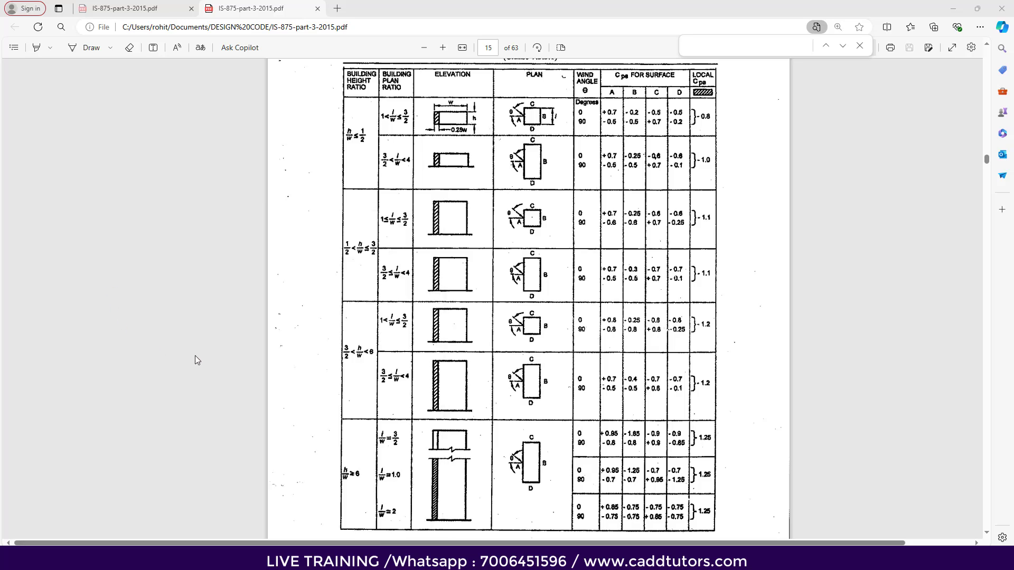
pyautogui.click(164, 346)
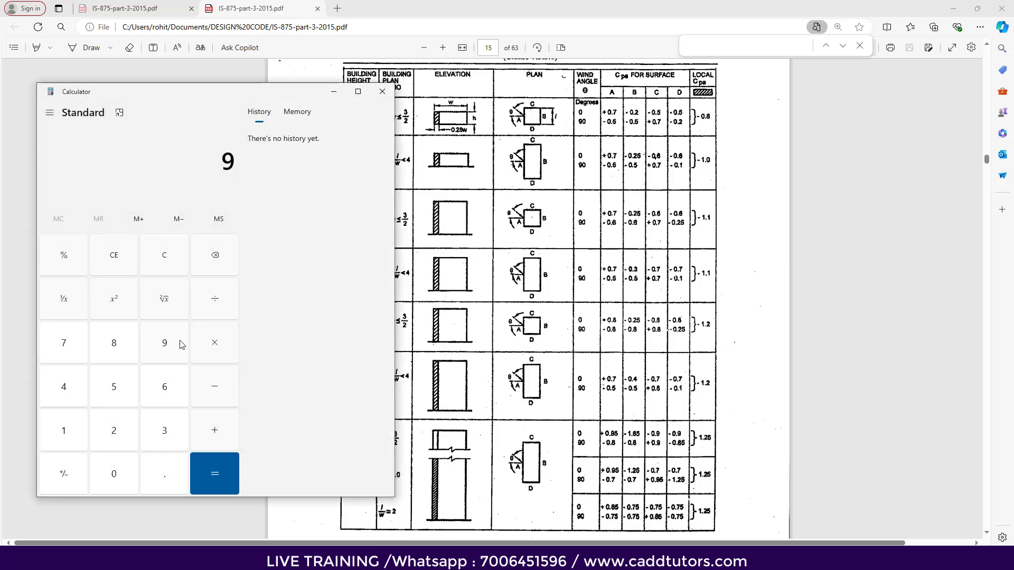
pyautogui.click(64, 432)
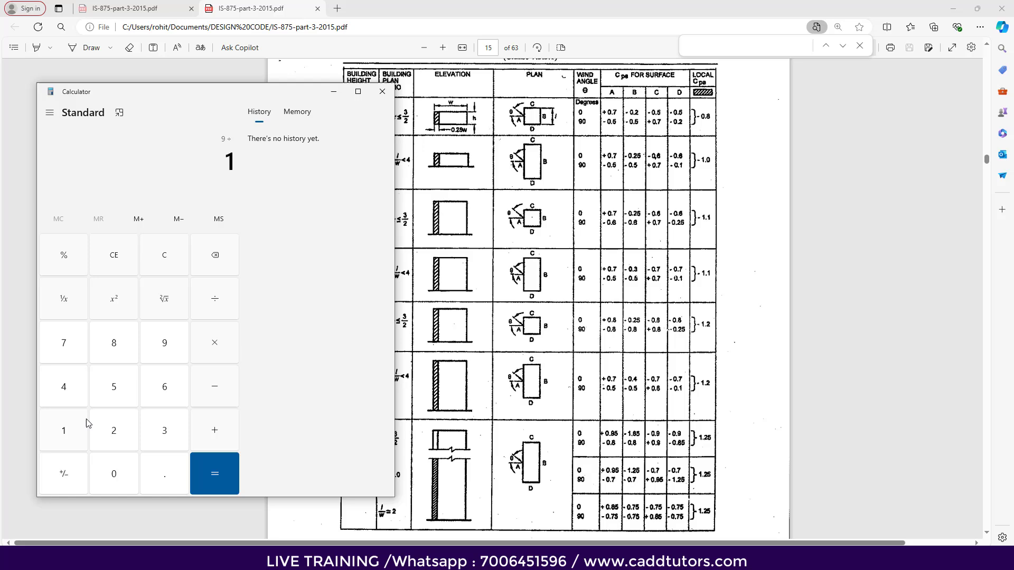
pyautogui.click(113, 389)
pyautogui.click(211, 478)
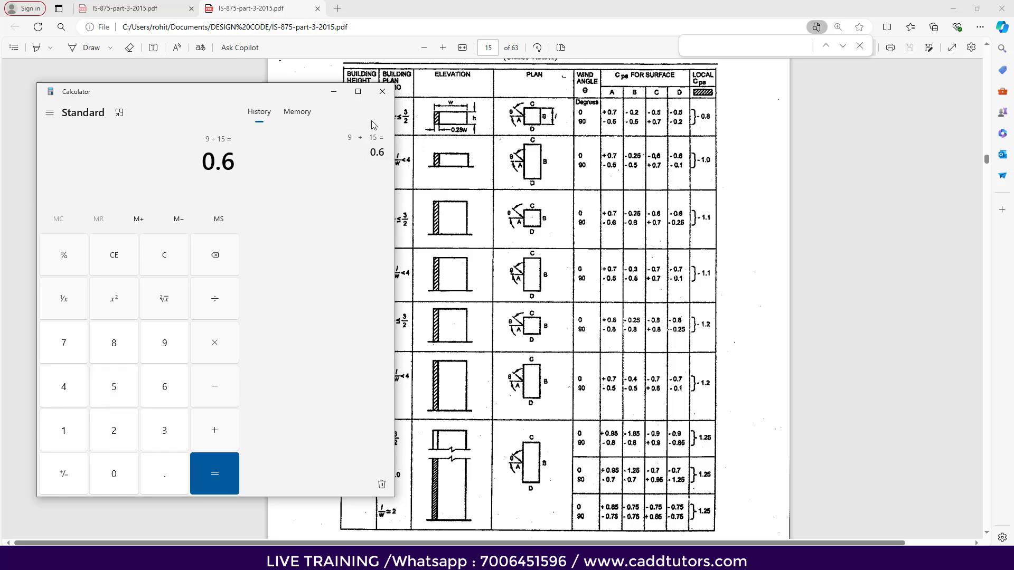
# Step: Close the Calculator, switch back to the UT1 model in ETABS and open the lateral load settings of load pattern WX
pyautogui.click(382, 92)
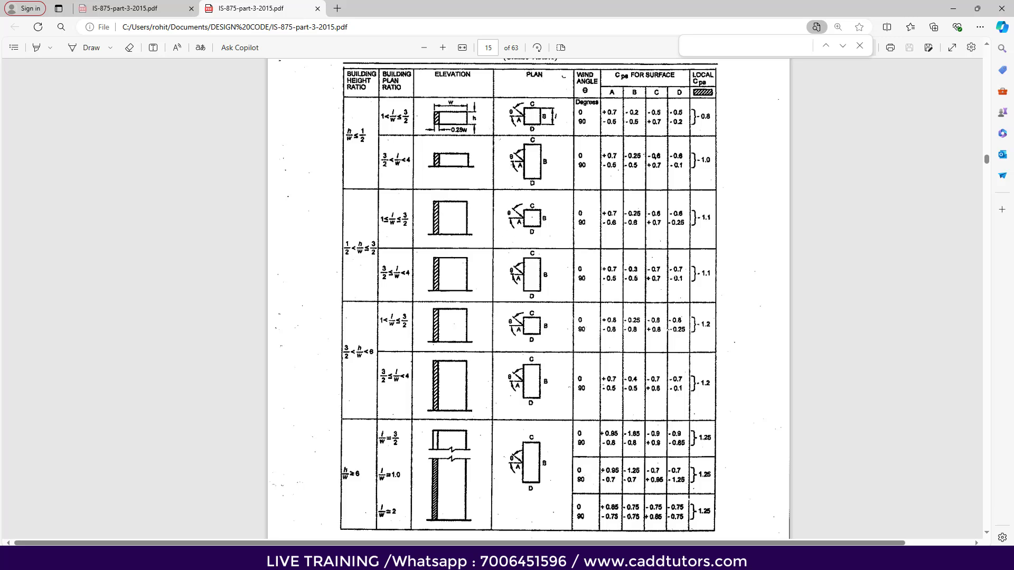
pyautogui.moveTo(369, 542)
pyautogui.click(388, 481)
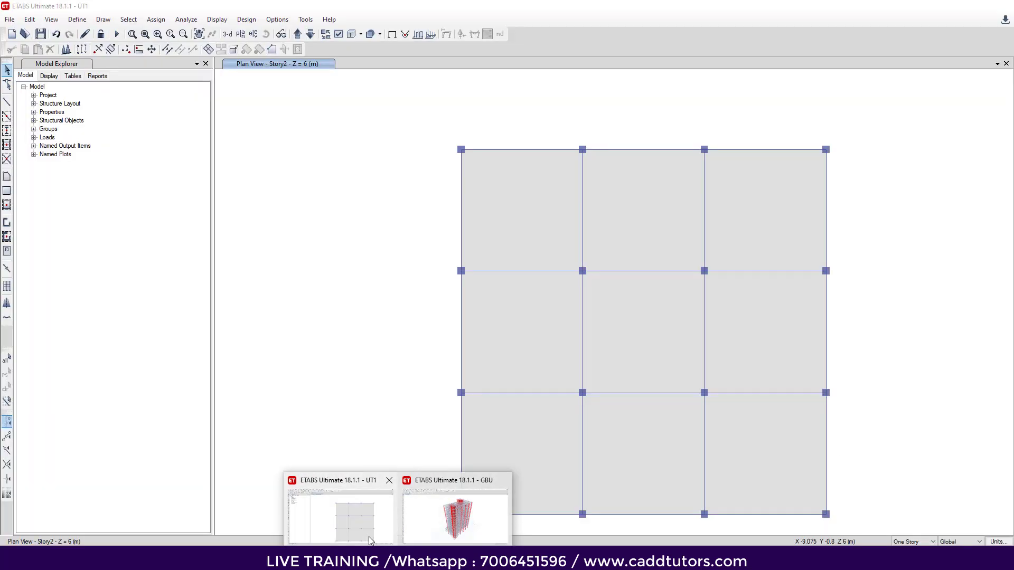
pyautogui.click(77, 19)
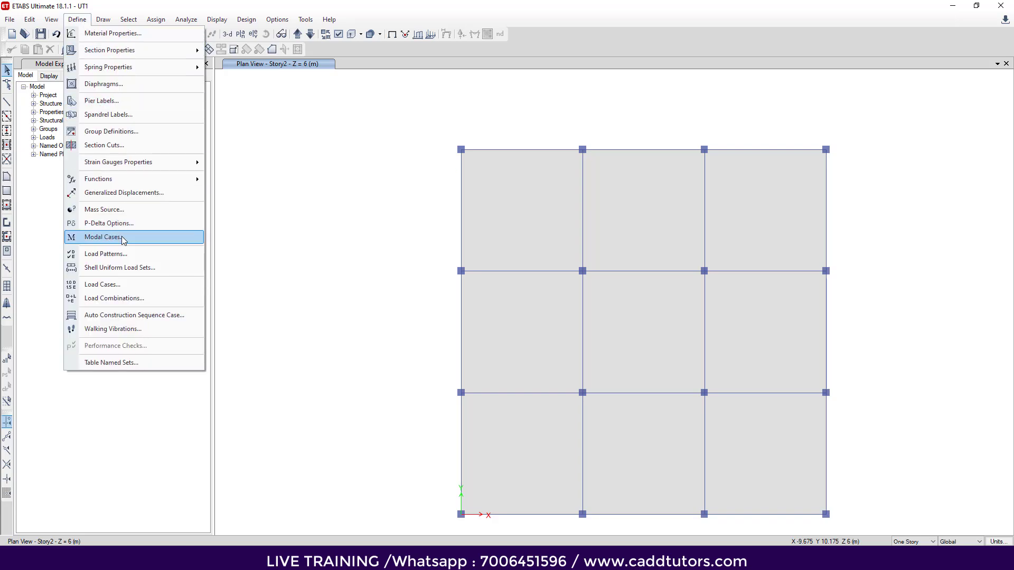
pyautogui.click(105, 253)
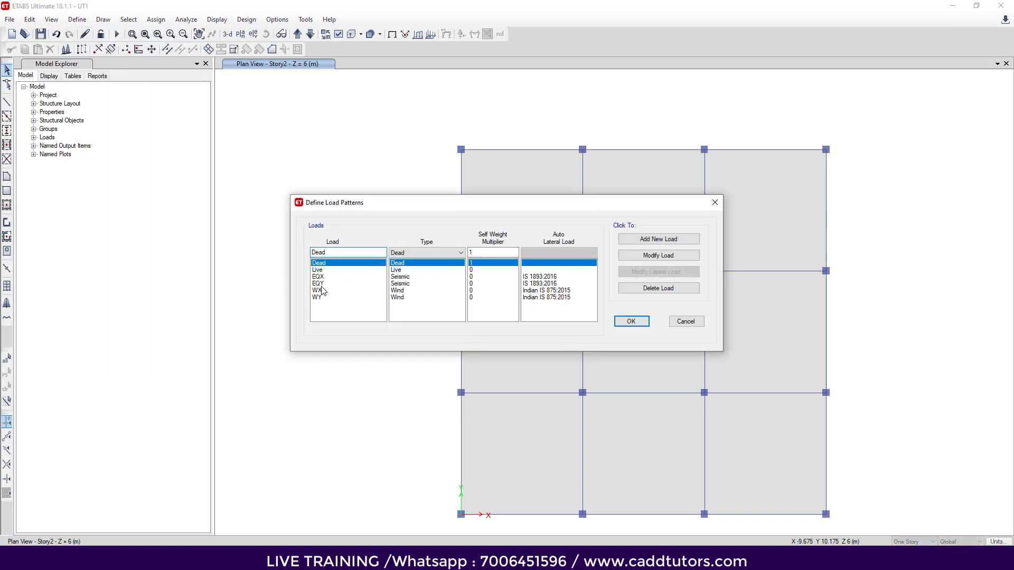
pyautogui.click(320, 291)
pyautogui.click(656, 272)
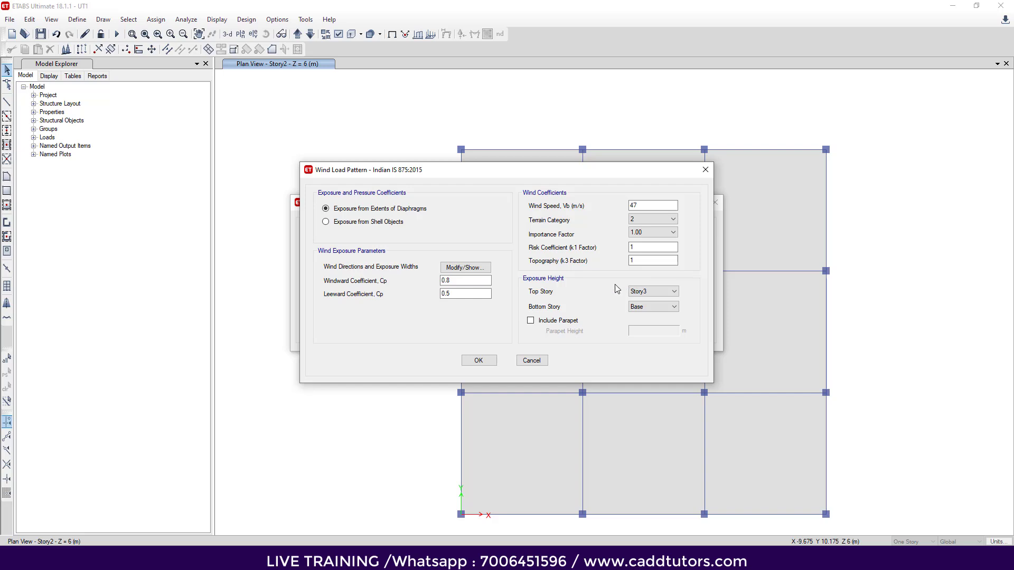
# Step: Edit the wind direction angle in WX's exposure width data and accept it
pyautogui.click(461, 269)
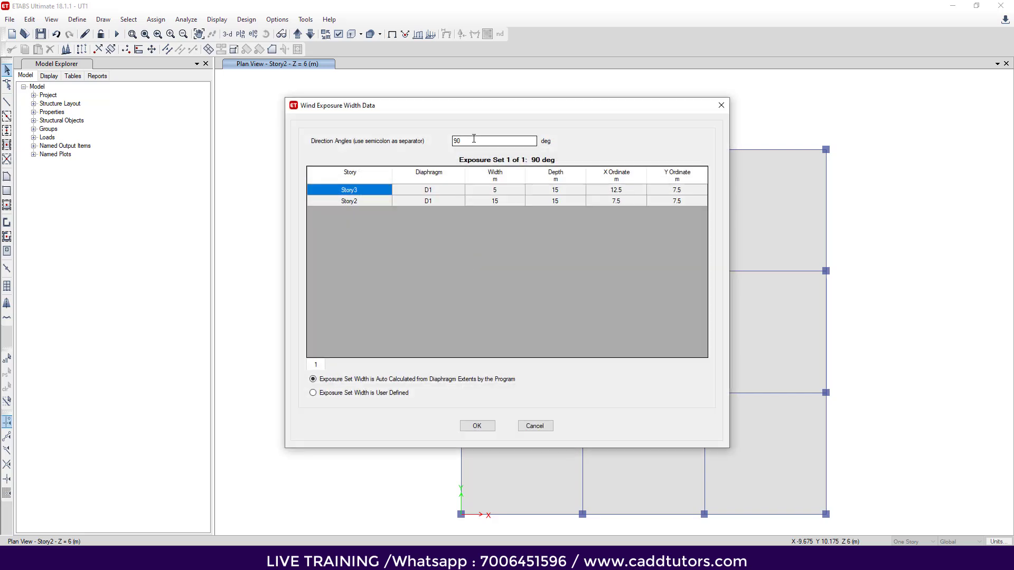
pyautogui.doubleClick(474, 139)
pyautogui.click(485, 432)
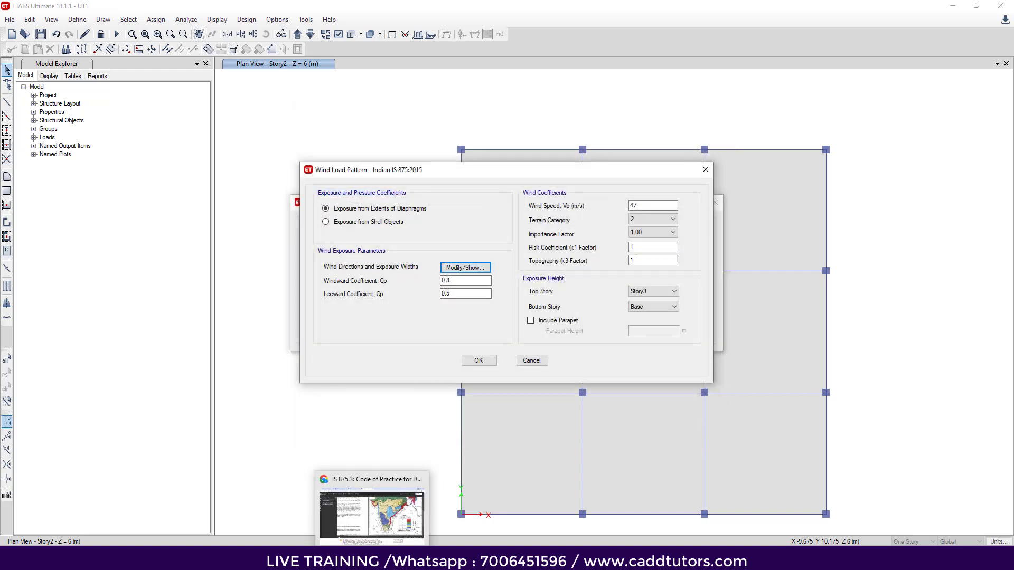
# Step: Check Table 5 in the code PDF, and in ETABS set WX's windward coefficient to 0.7 and leeward coefficient to 0.25
pyautogui.click(221, 560)
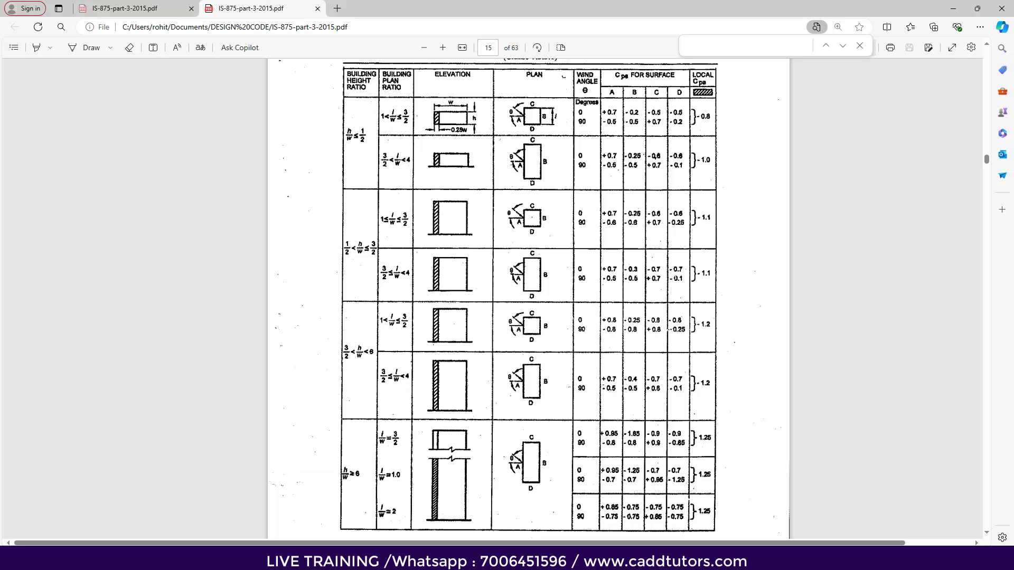
pyautogui.click(379, 523)
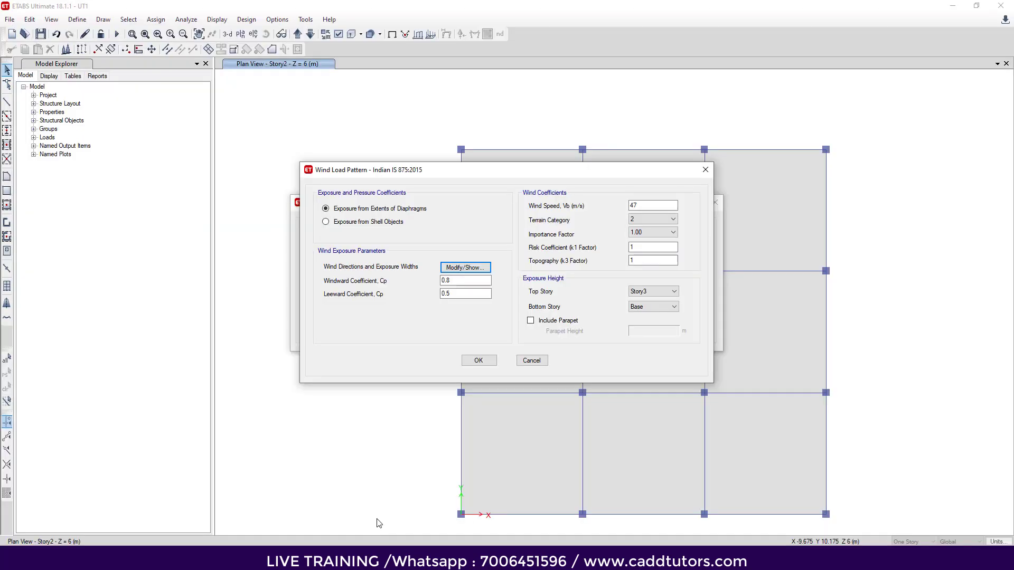
pyautogui.click(453, 282)
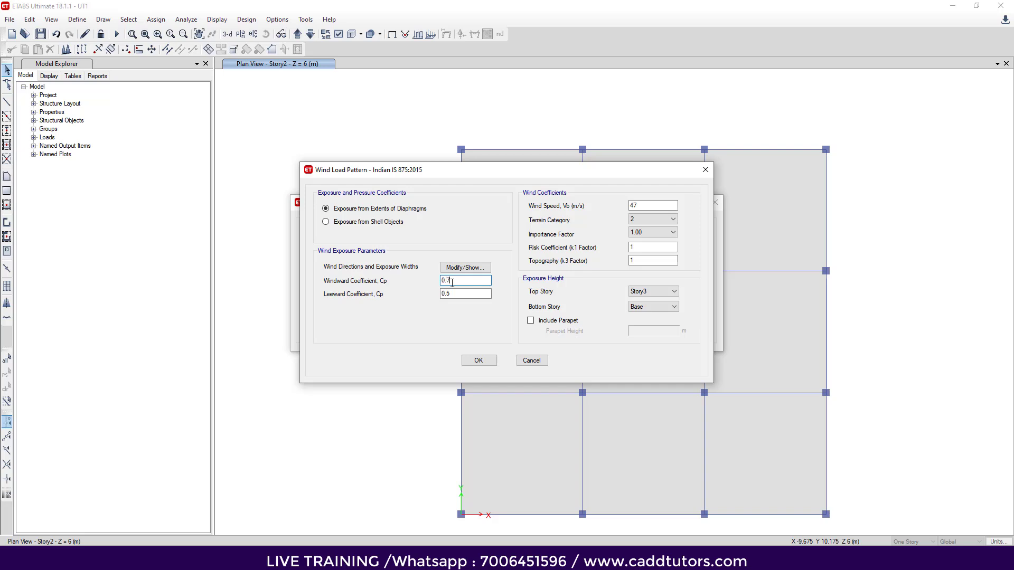
pyautogui.click(464, 293)
pyautogui.click(475, 360)
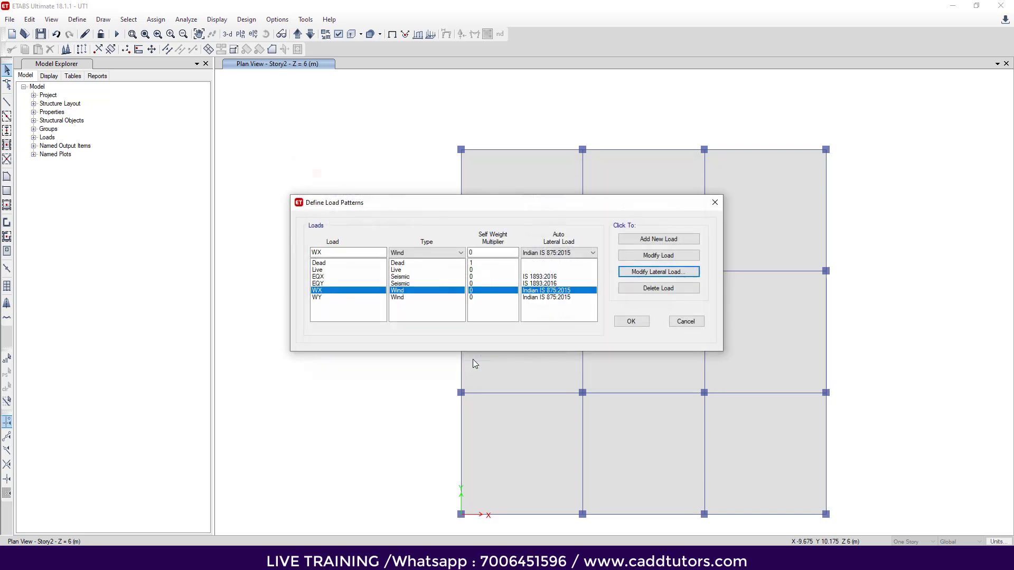
# Step: Open the lateral load settings of load pattern WY and set its wind direction angle to 90 degrees
pyautogui.click(327, 298)
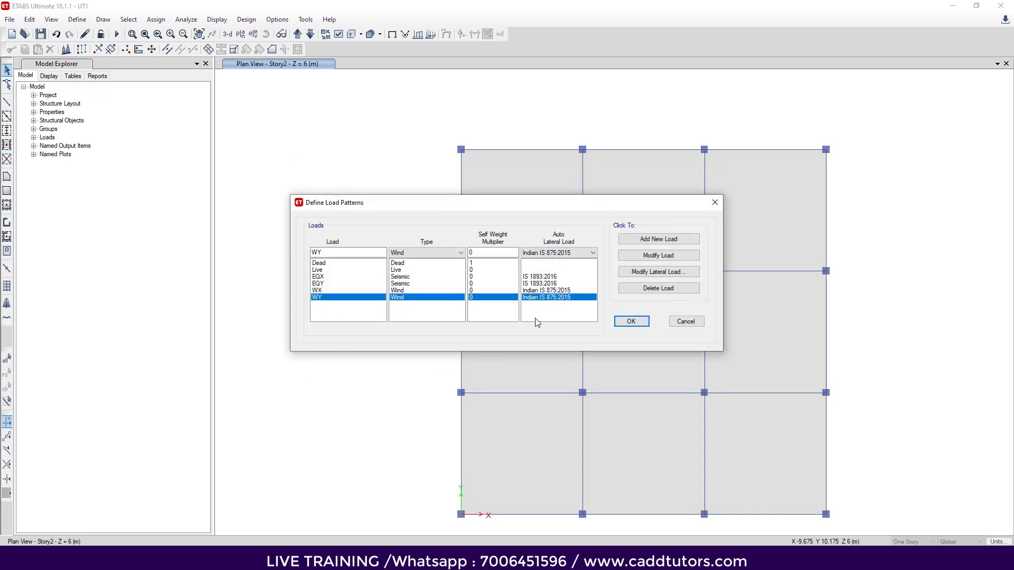
pyautogui.click(659, 272)
pyautogui.click(464, 268)
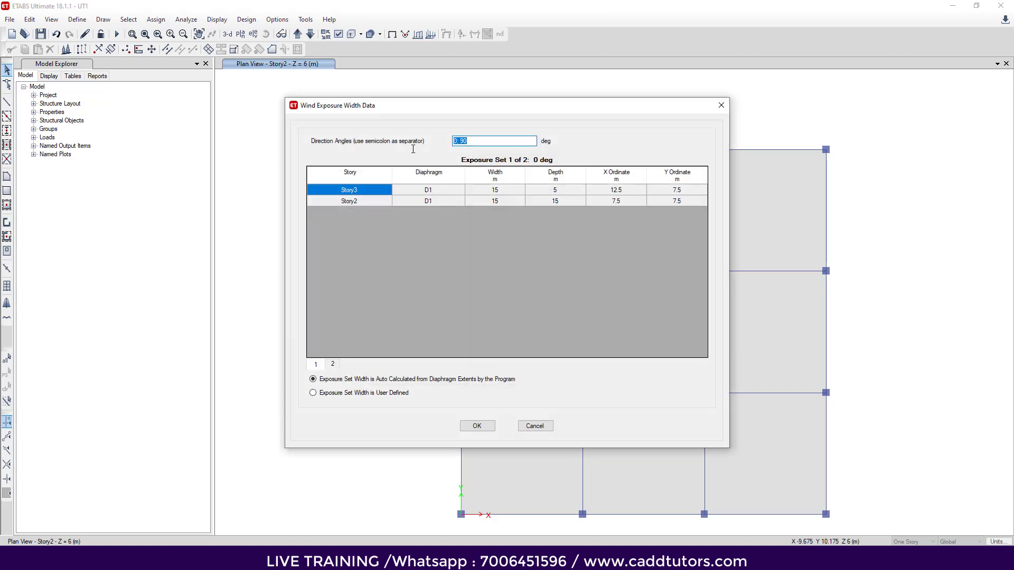
pyautogui.write('90')
pyautogui.click(475, 427)
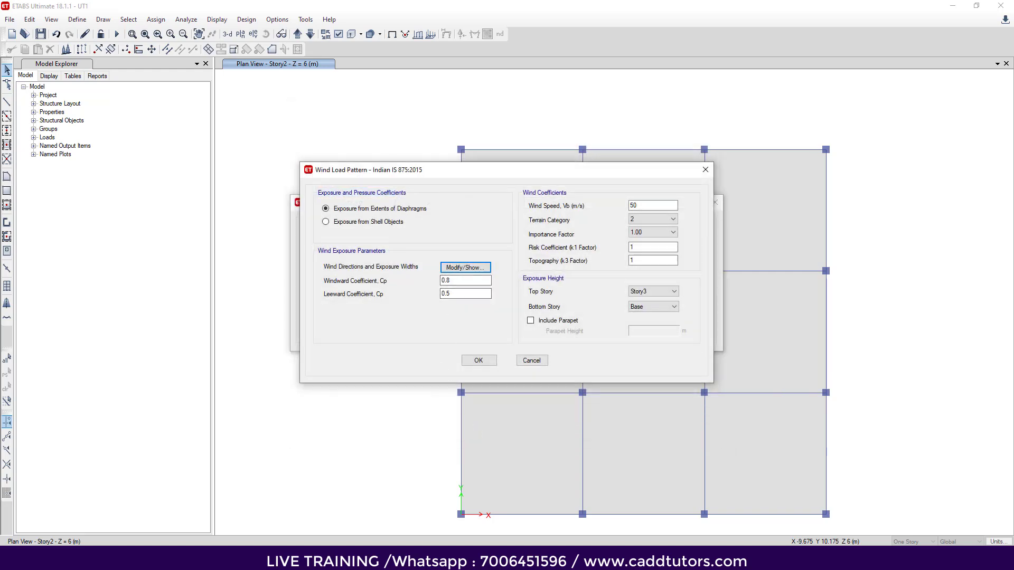
# Step: Recheck Table 5 in the code PDF, and in ETABS set WY's windward coefficient to 0.7 and leeward coefficient to 0.25
pyautogui.hotkey('alt', 'Tab')
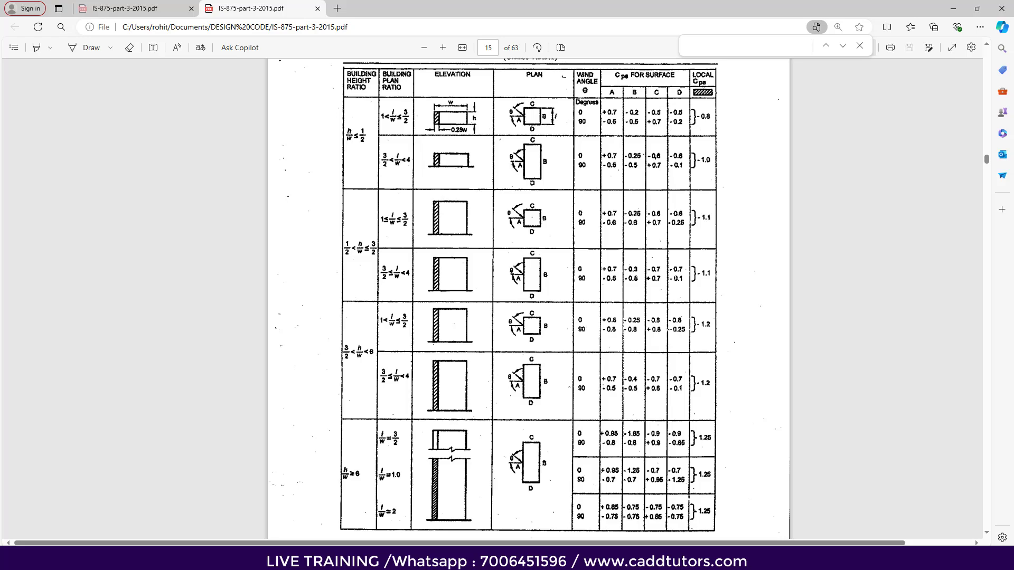
pyautogui.click(512, 559)
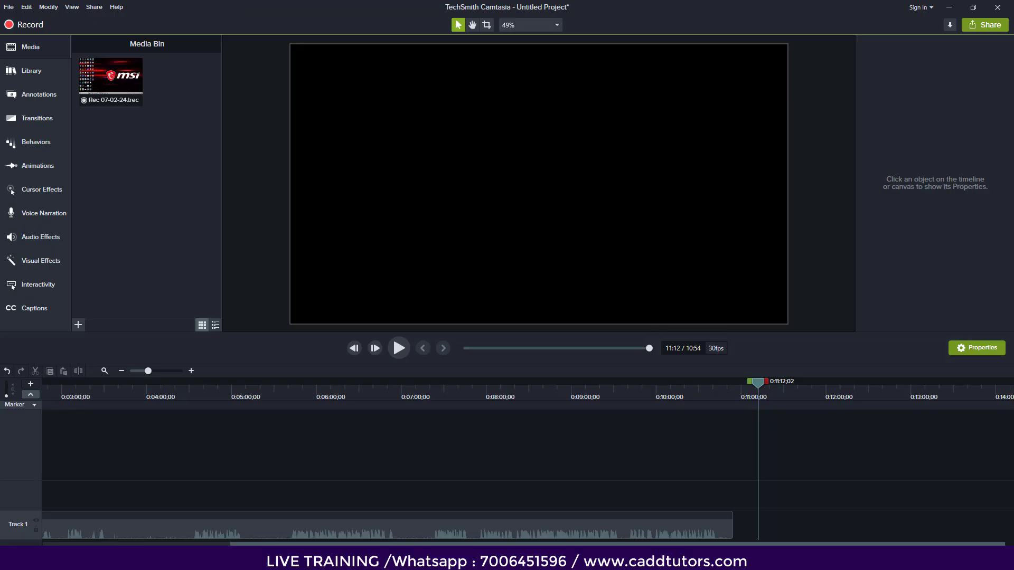
pyautogui.click(512, 558)
pyautogui.click(399, 559)
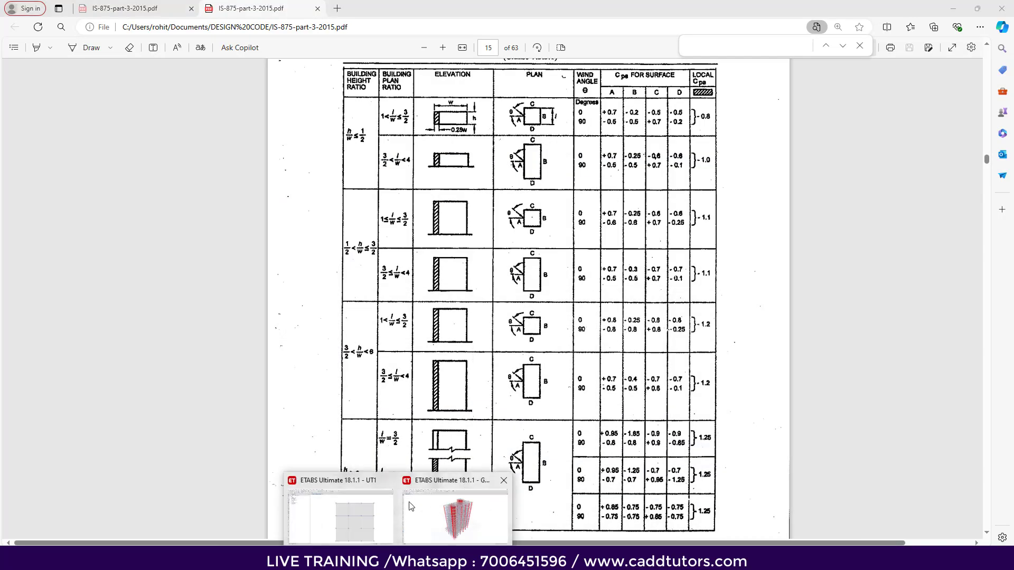
pyautogui.click(380, 512)
pyautogui.click(463, 282)
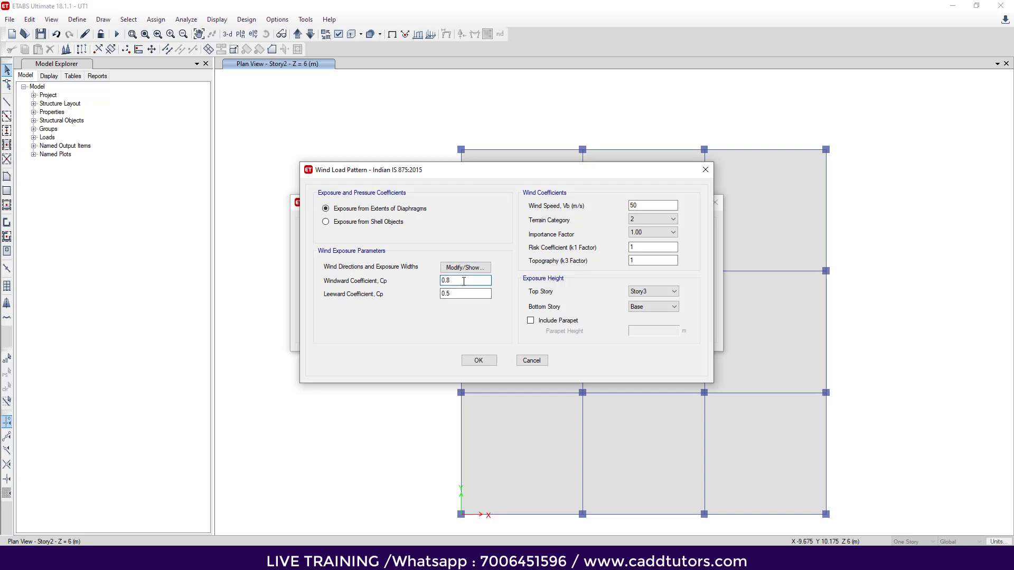
pyautogui.click(470, 294)
# Step: Set the bottom story of WY's exposure height to Story1 and accept the wind load settings
pyautogui.click(651, 308)
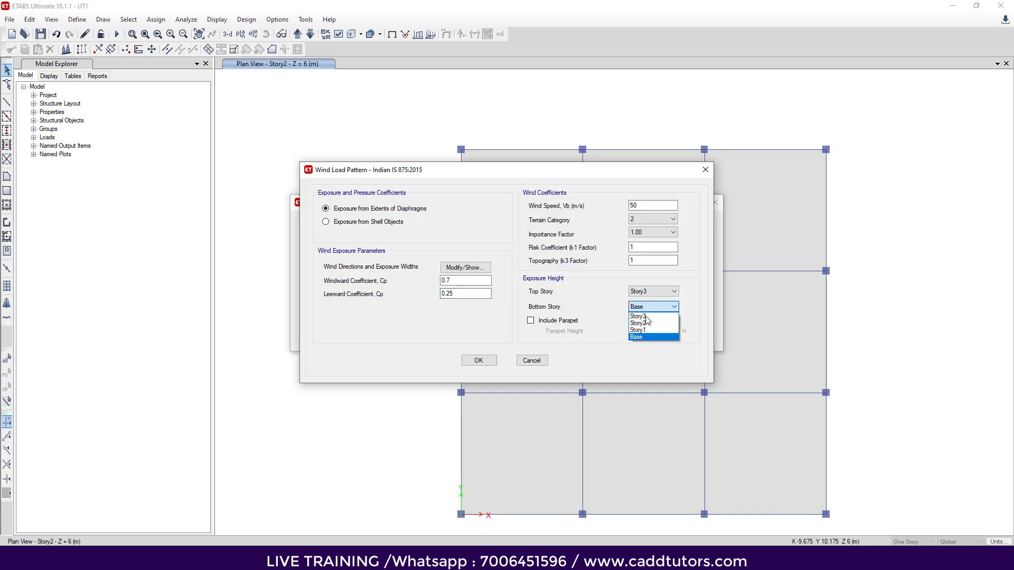
pyautogui.click(650, 323)
pyautogui.click(477, 361)
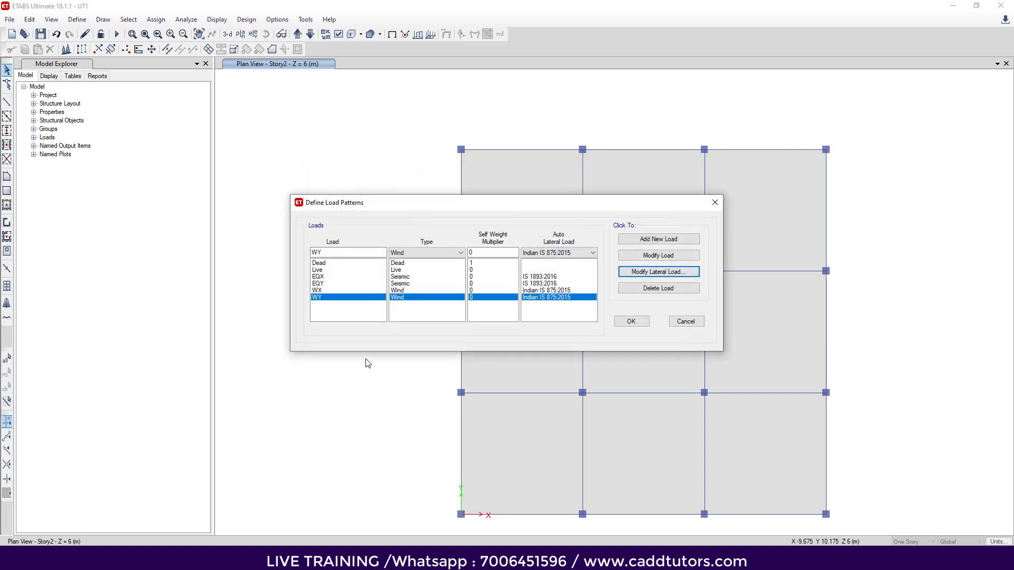
# Step: Change WX's exposure height to start at Story1 and include a parapet 1 m high
pyautogui.click(319, 291)
pyautogui.click(664, 273)
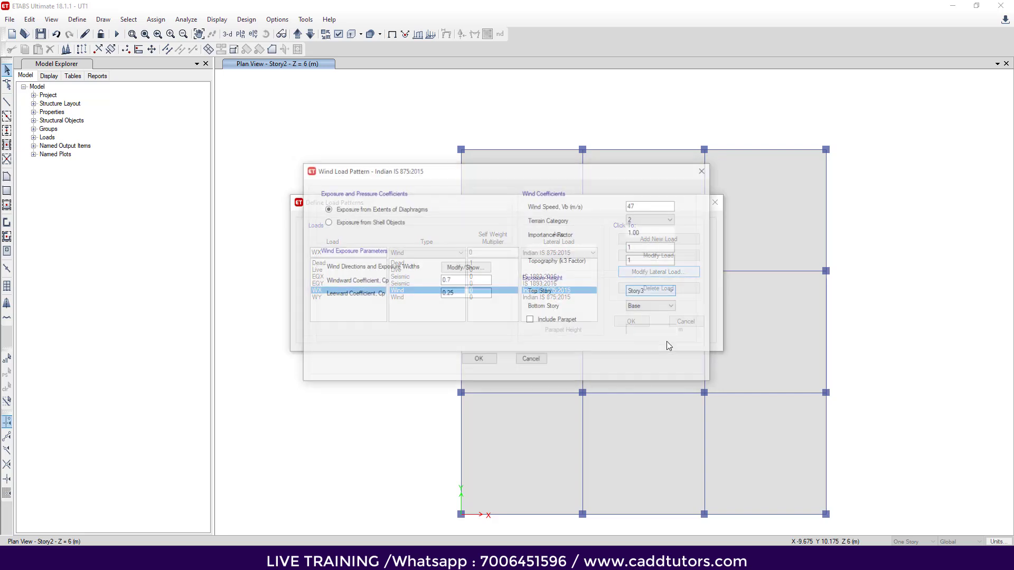
pyautogui.click(661, 307)
pyautogui.click(650, 331)
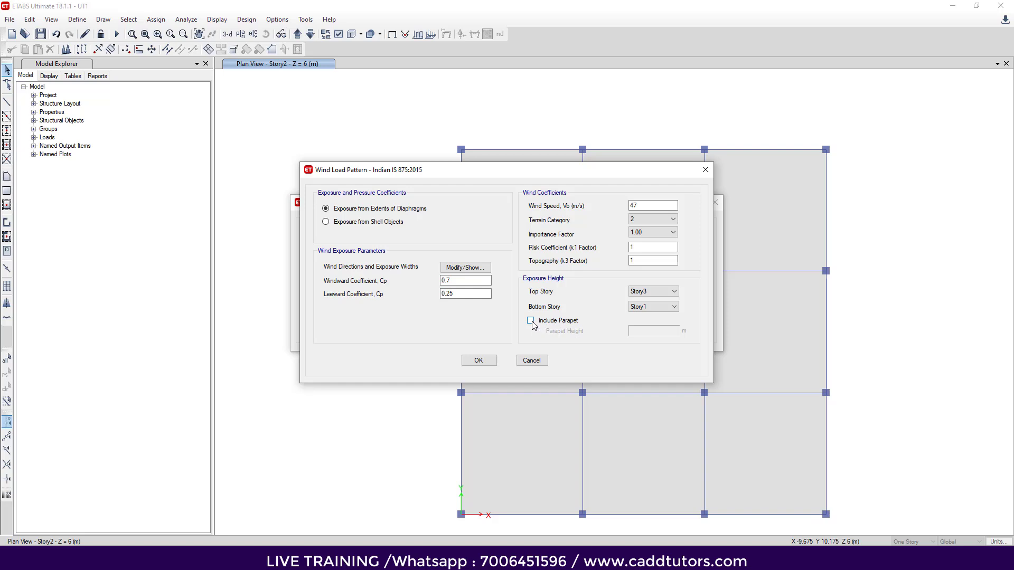
pyautogui.click(531, 321)
pyautogui.doubleClick(642, 331)
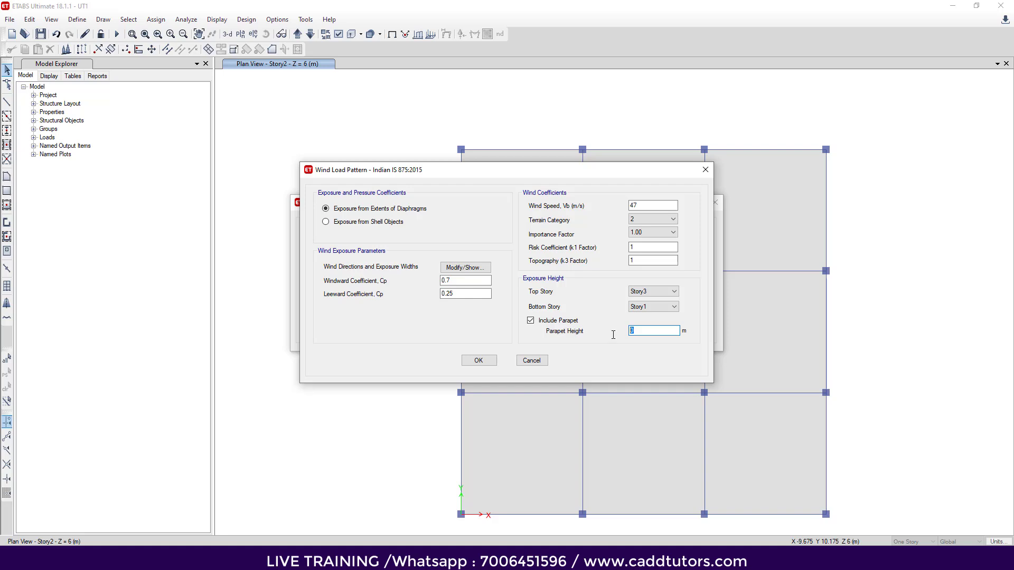
pyautogui.click(472, 363)
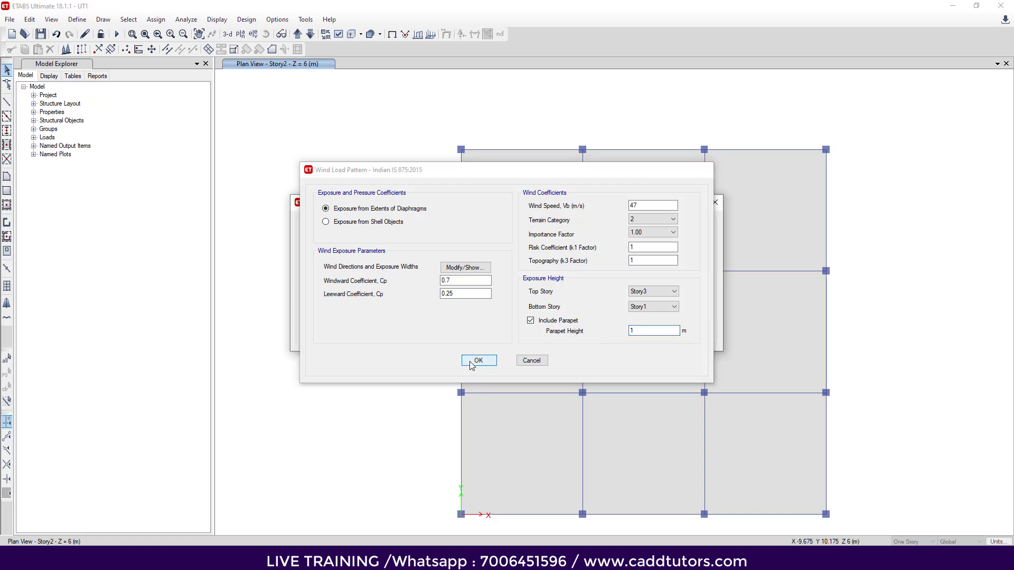
# Step: Include a parapet in WY's exposure height, enter its height and accept the load pattern definitions
pyautogui.click(317, 298)
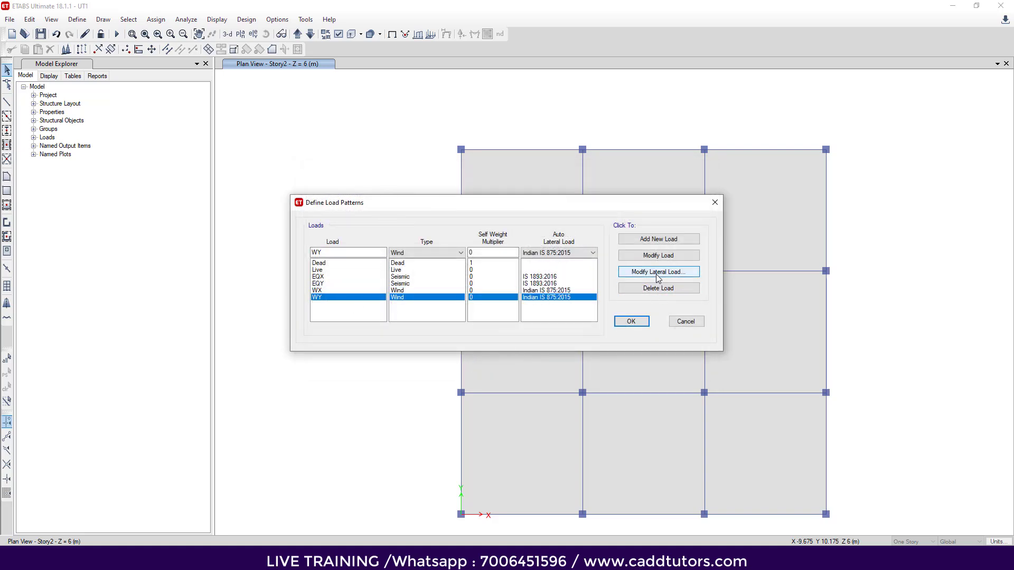
pyautogui.click(659, 272)
pyautogui.click(531, 321)
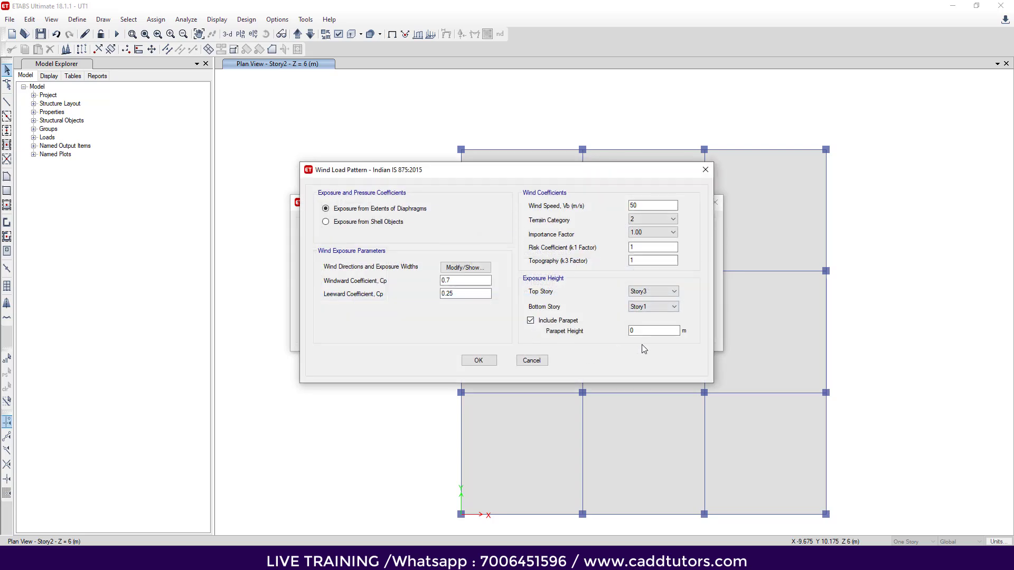
pyautogui.click(647, 330)
pyautogui.click(478, 360)
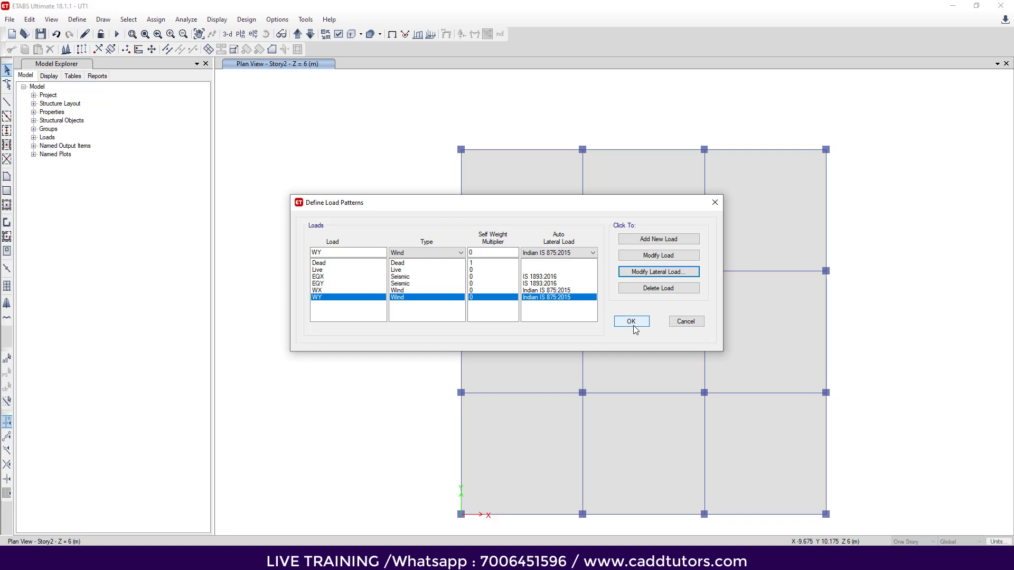
pyautogui.click(633, 323)
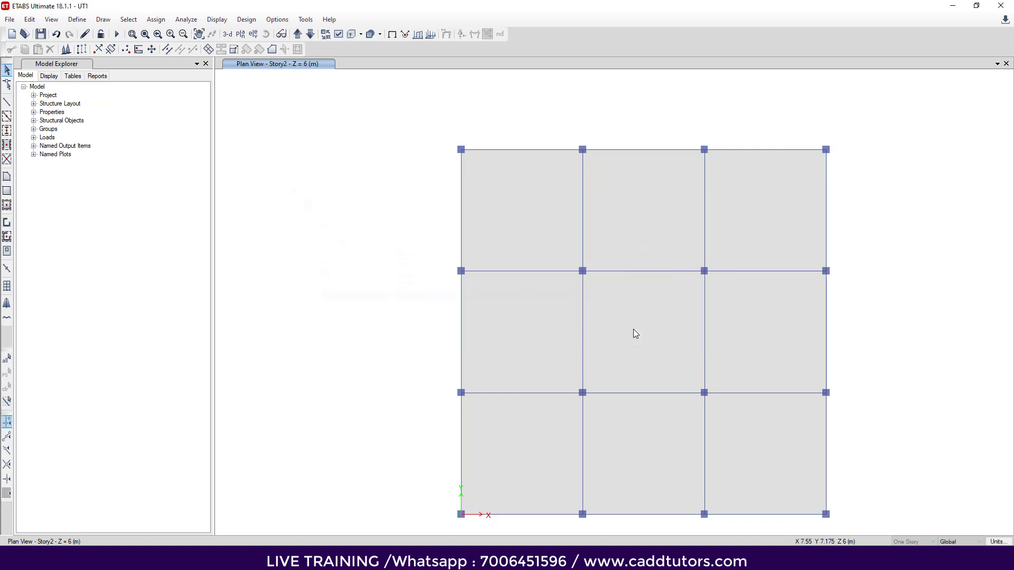
# Step: Run the analysis and display the 3-D deformed shape for load case WX with Displacement UX contours
pyautogui.click(117, 35)
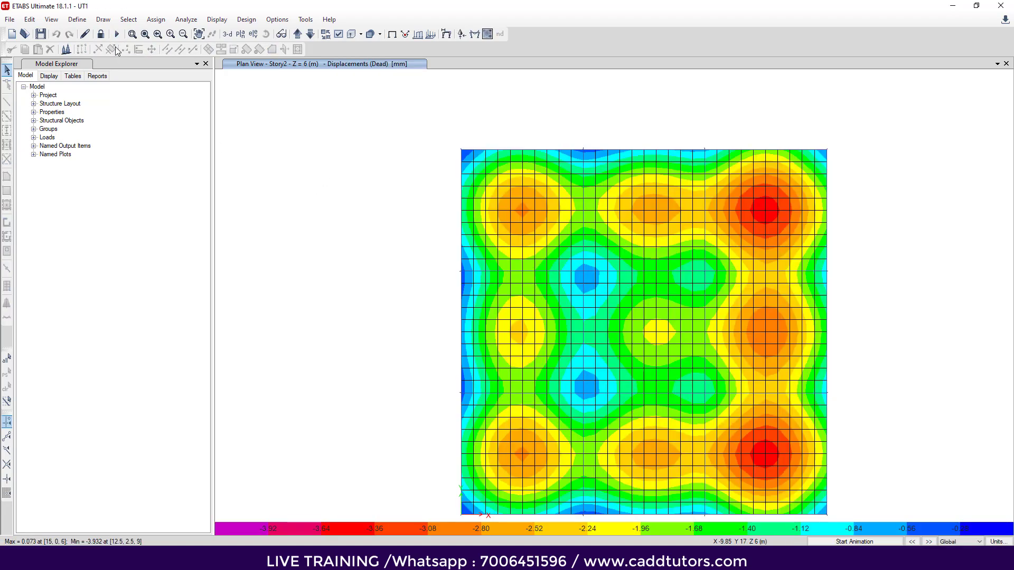
pyautogui.click(228, 34)
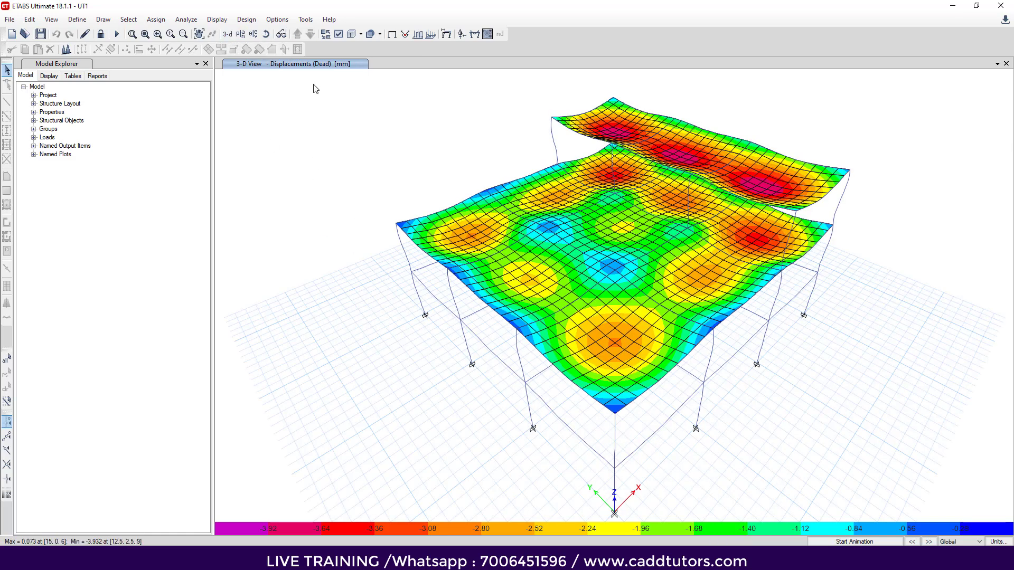
pyautogui.click(447, 34)
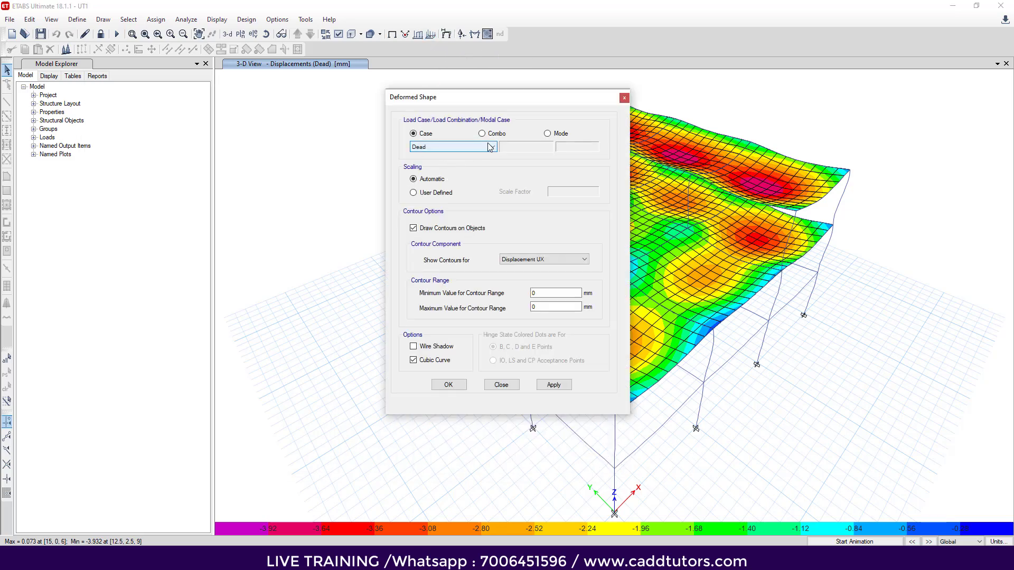
pyautogui.click(491, 149)
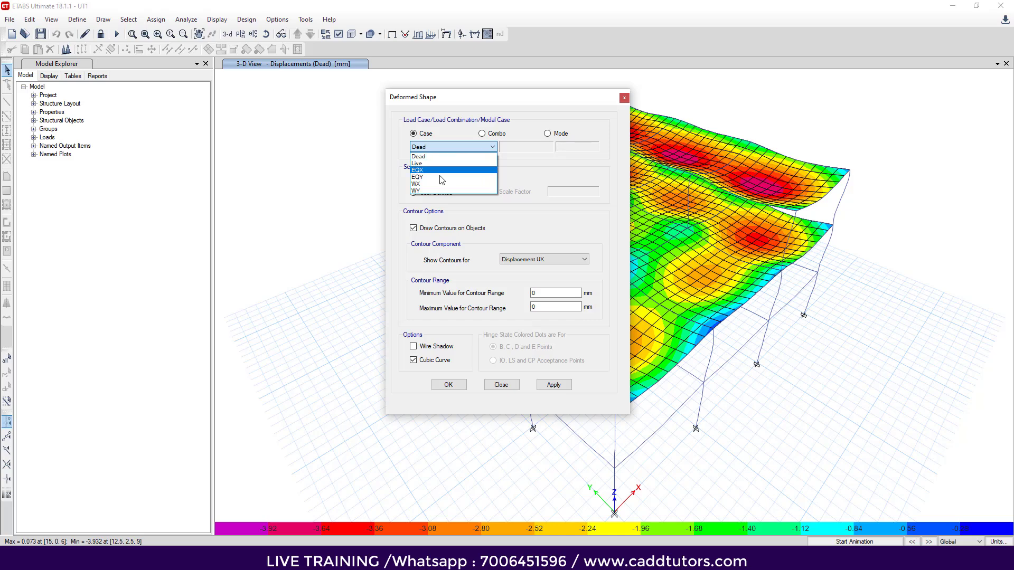
pyautogui.click(433, 184)
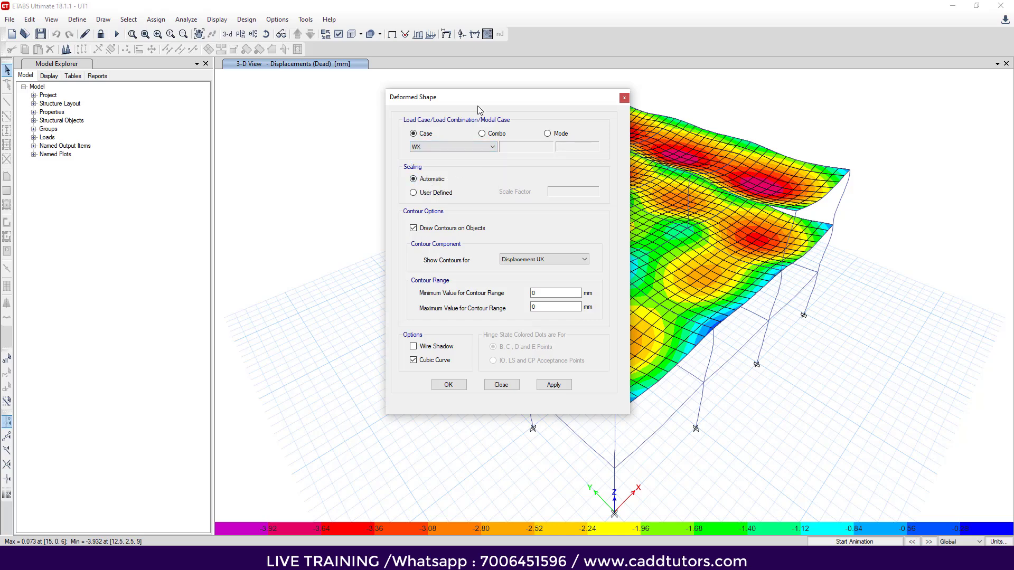
pyautogui.moveTo(479, 103); pyautogui.dragTo(279, 86)
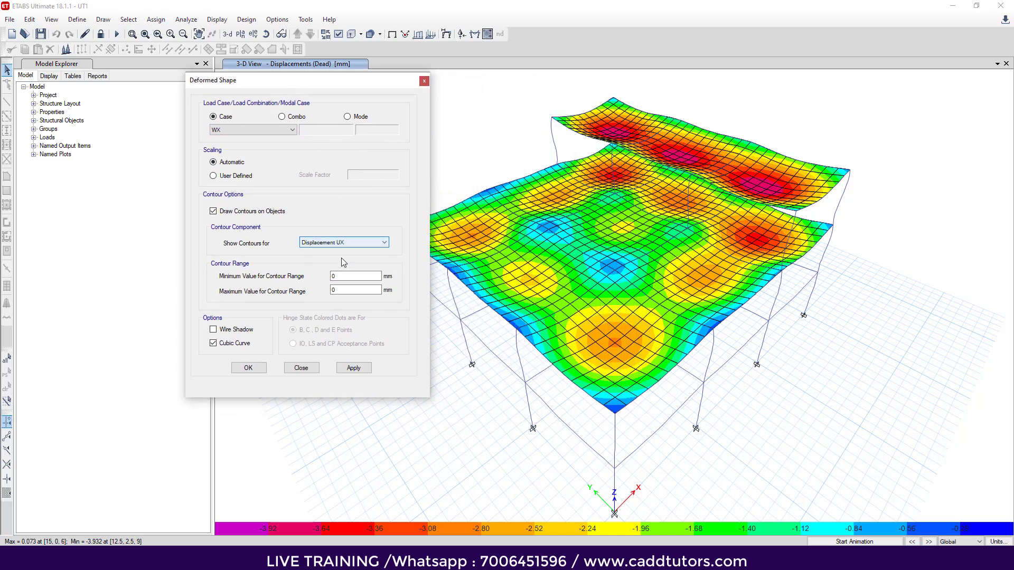
pyautogui.click(353, 368)
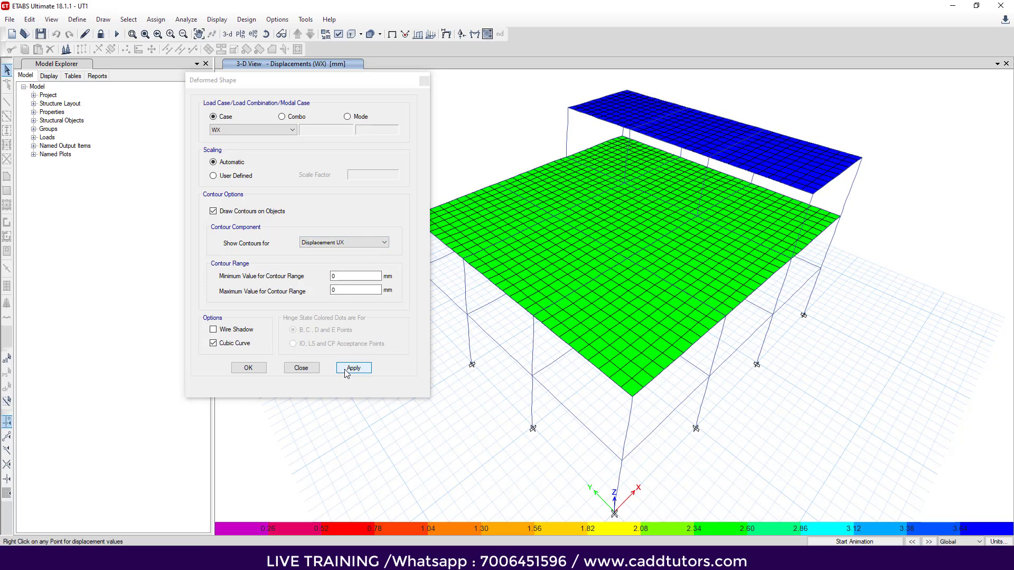
# Step: Accept the WX deformed shape settings and play the displacement animation, then stop it
pyautogui.click(259, 371)
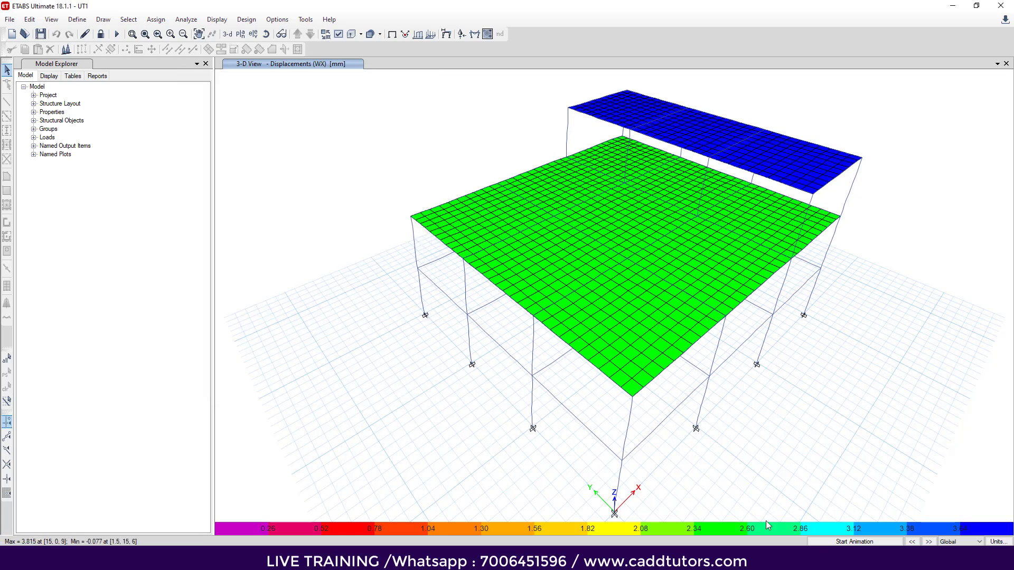
pyautogui.click(829, 543)
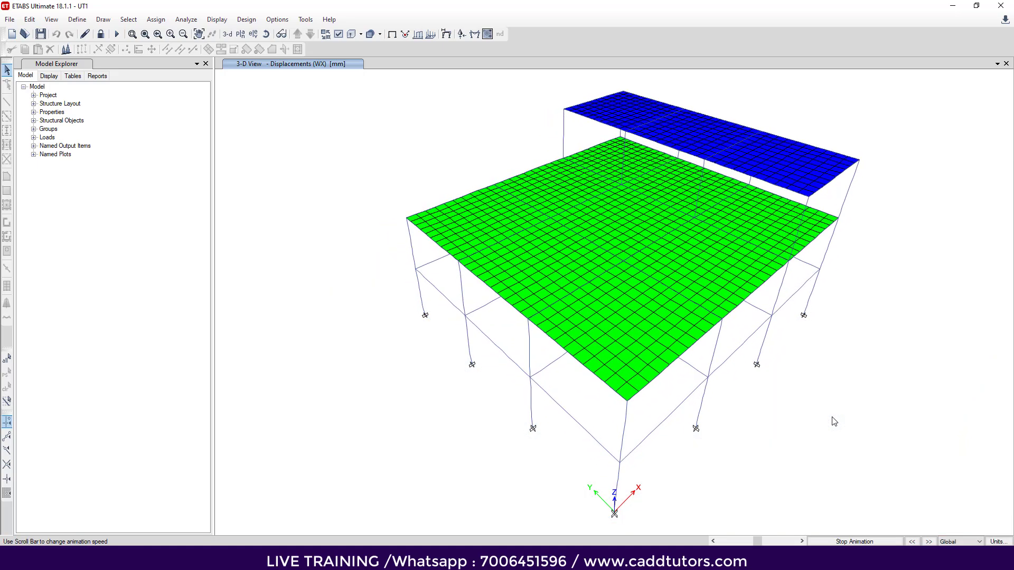
pyautogui.click(863, 542)
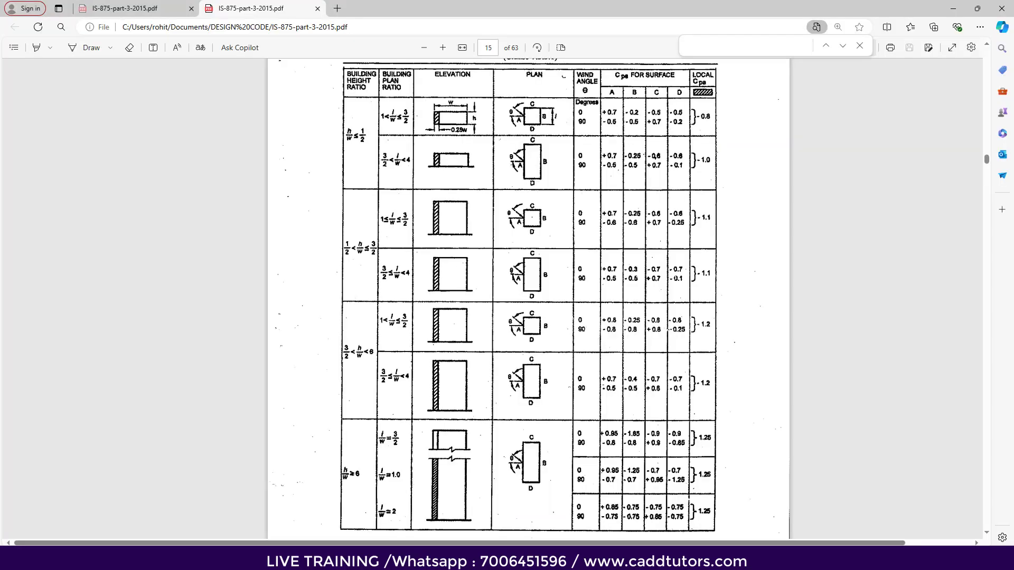
# Step: Check the building plan against the IS 875 coefficient table and calculate its height-to-width ratio, 9 ÷ 15, in Calculator
pyautogui.hotkey('alt', 'Tab')
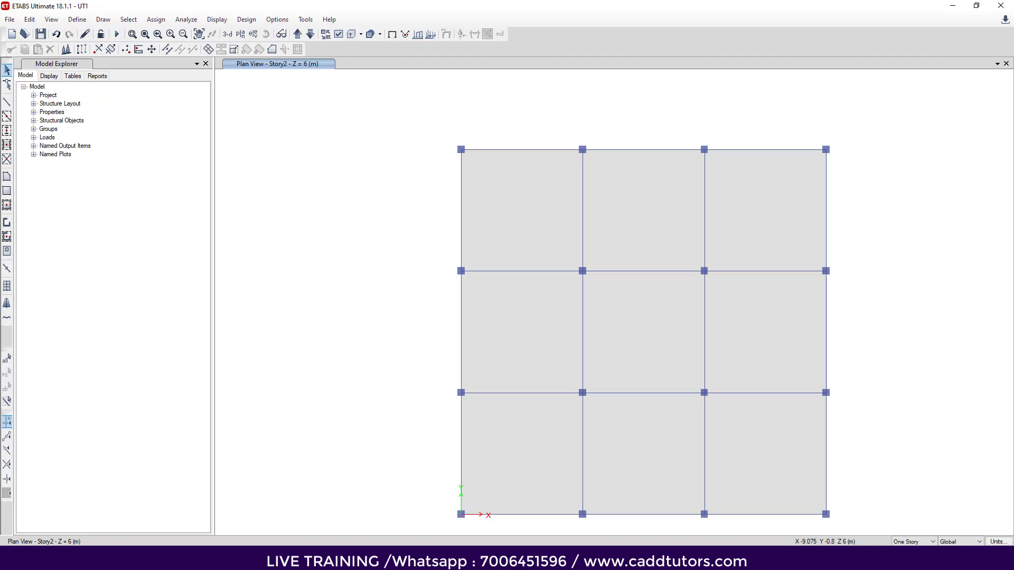
pyautogui.hotkey('alt', 'Tab')
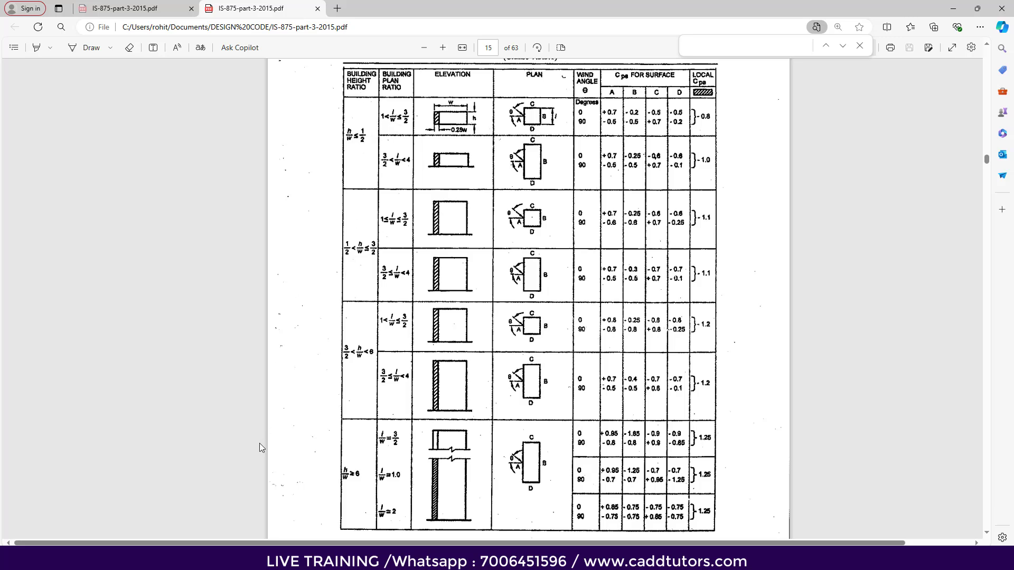
pyautogui.press('super')
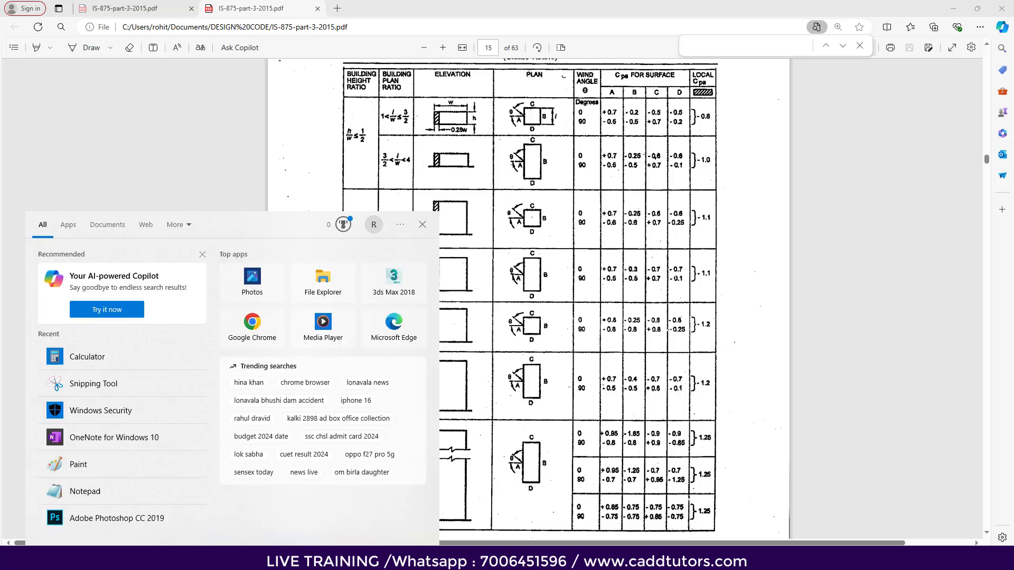
pyautogui.write('cal')
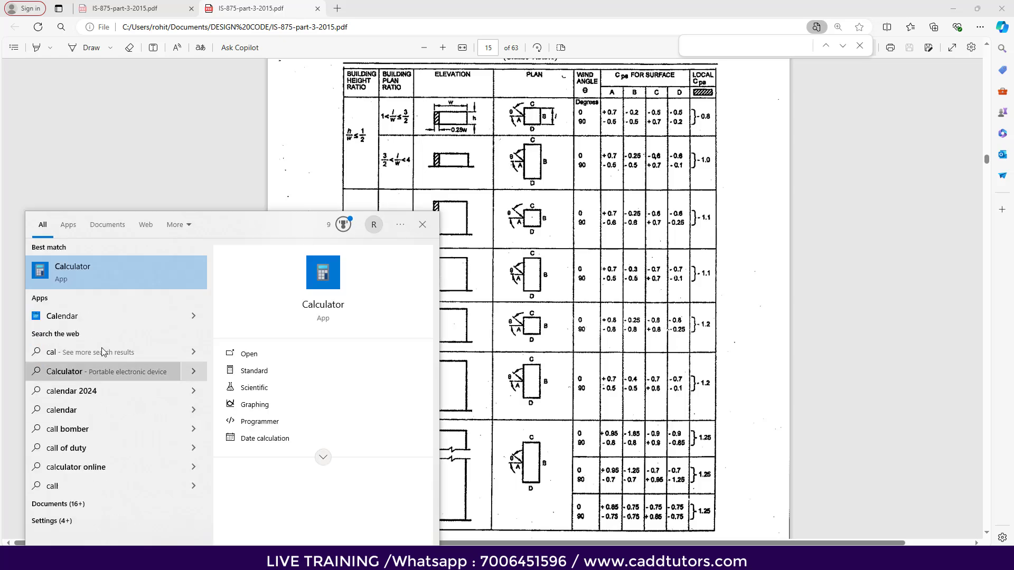
pyautogui.click(106, 273)
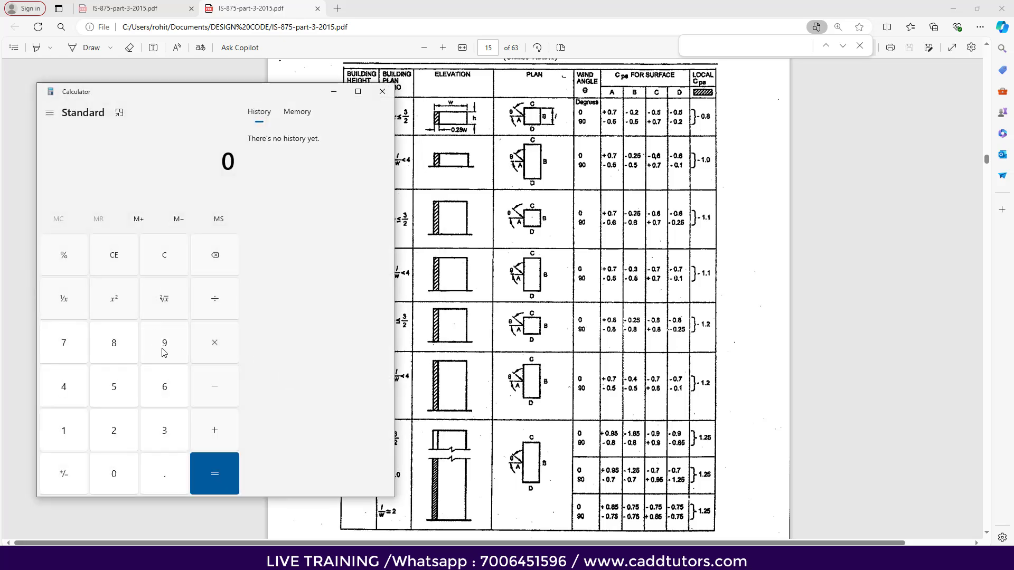
pyautogui.click(164, 344)
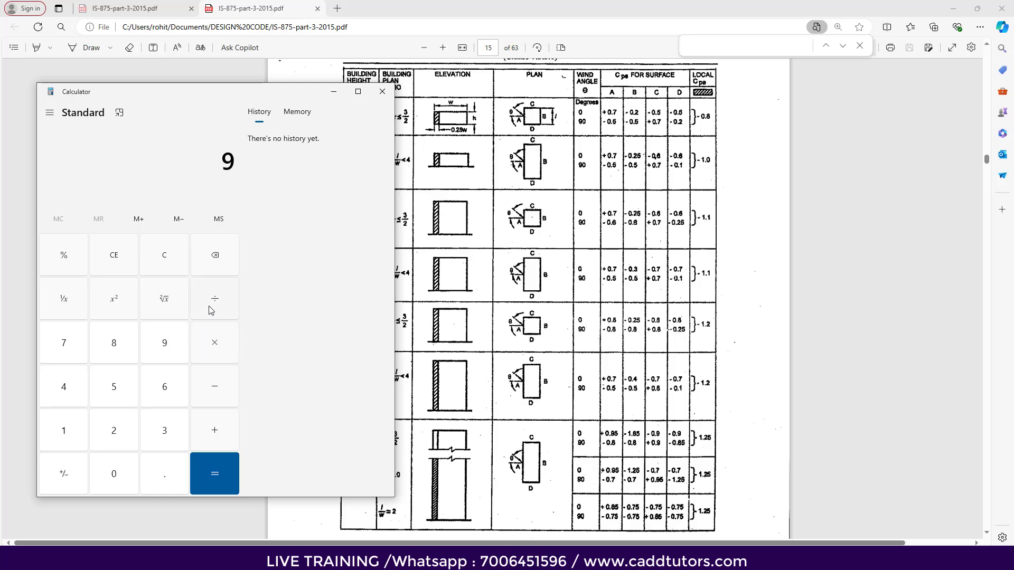
pyautogui.click(63, 432)
pyautogui.click(115, 388)
pyautogui.click(213, 479)
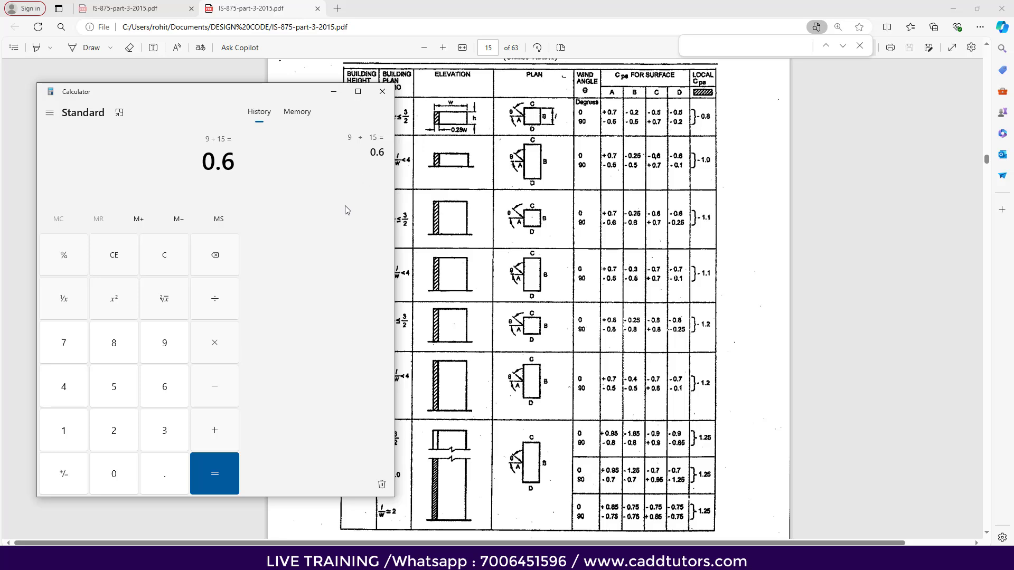
pyautogui.click(382, 92)
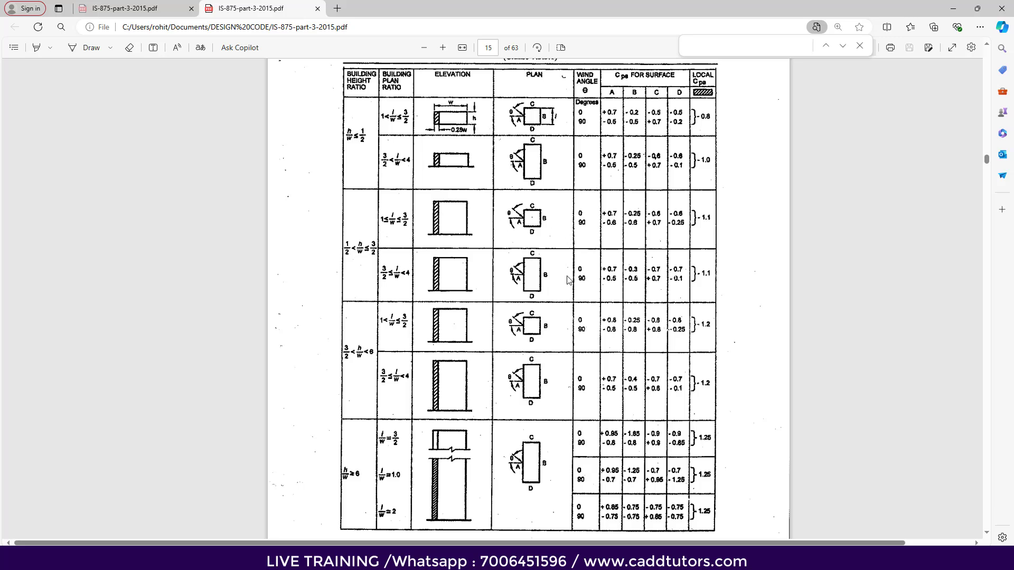
# Step: Return to the UT1 model in ETABS and replace the wind direction angle in load pattern WX's exposure width data
pyautogui.click(398, 558)
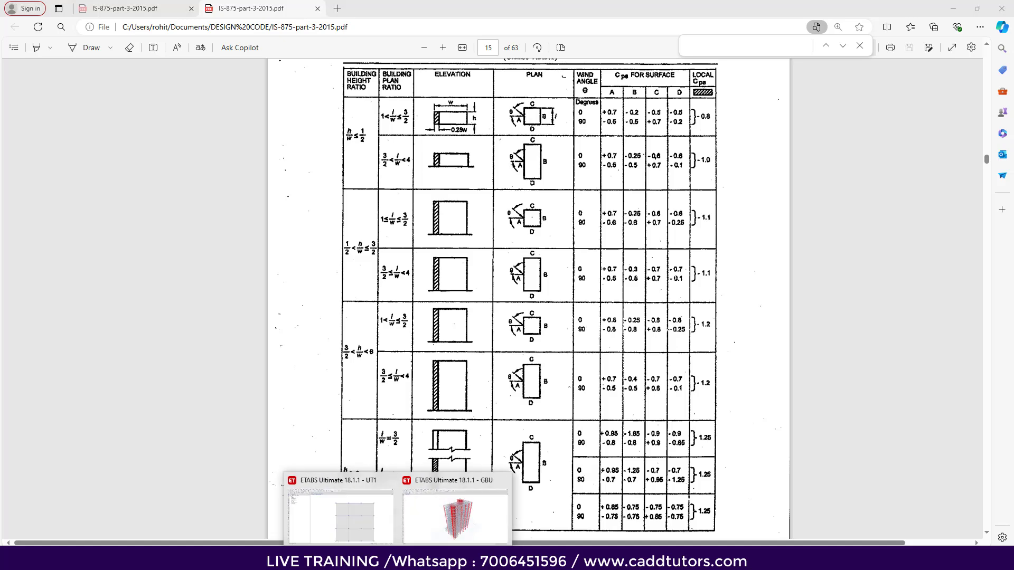
pyautogui.click(367, 528)
pyautogui.click(77, 19)
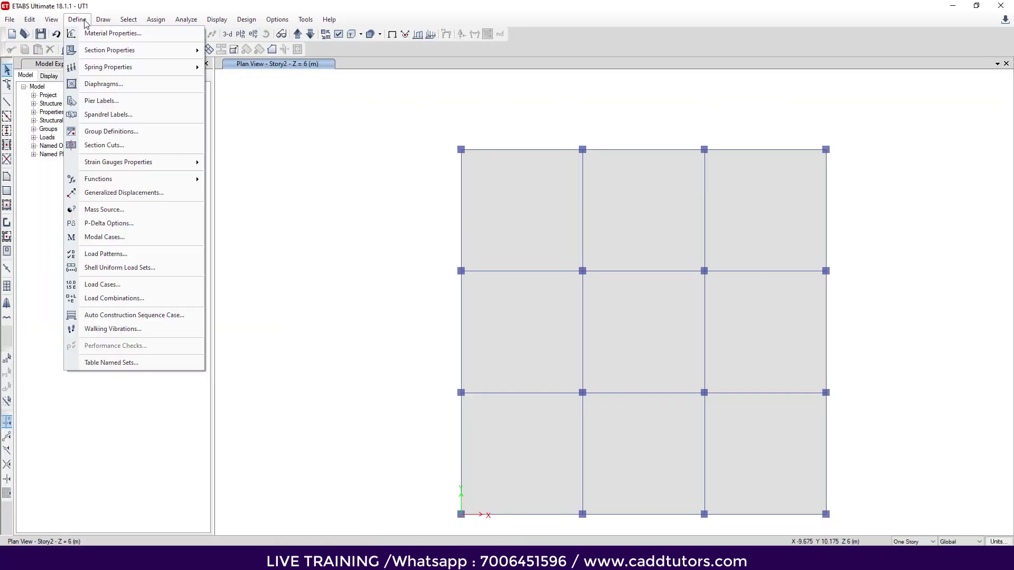
pyautogui.click(105, 254)
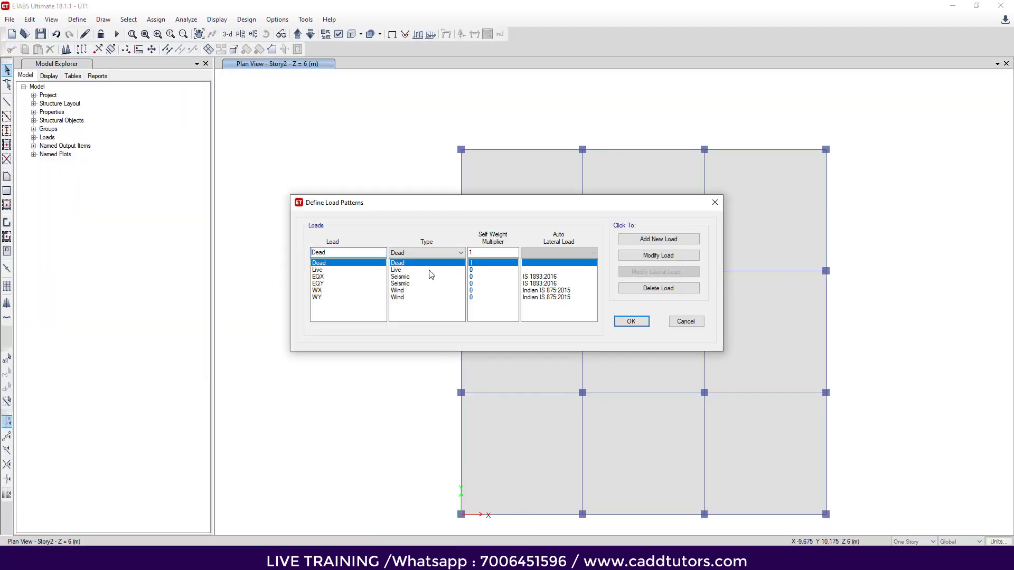
pyautogui.click(326, 291)
pyautogui.click(655, 272)
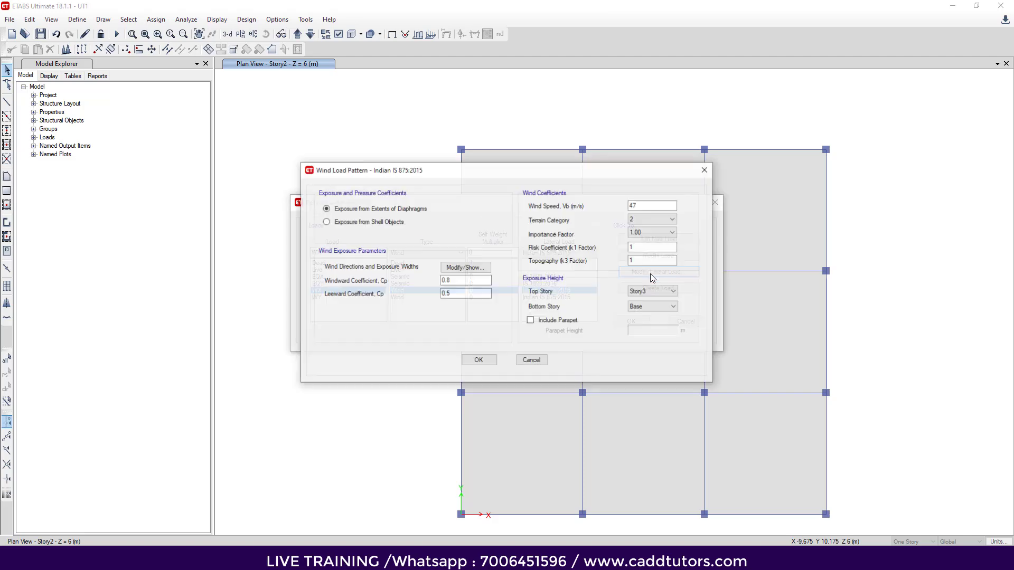
pyautogui.click(461, 268)
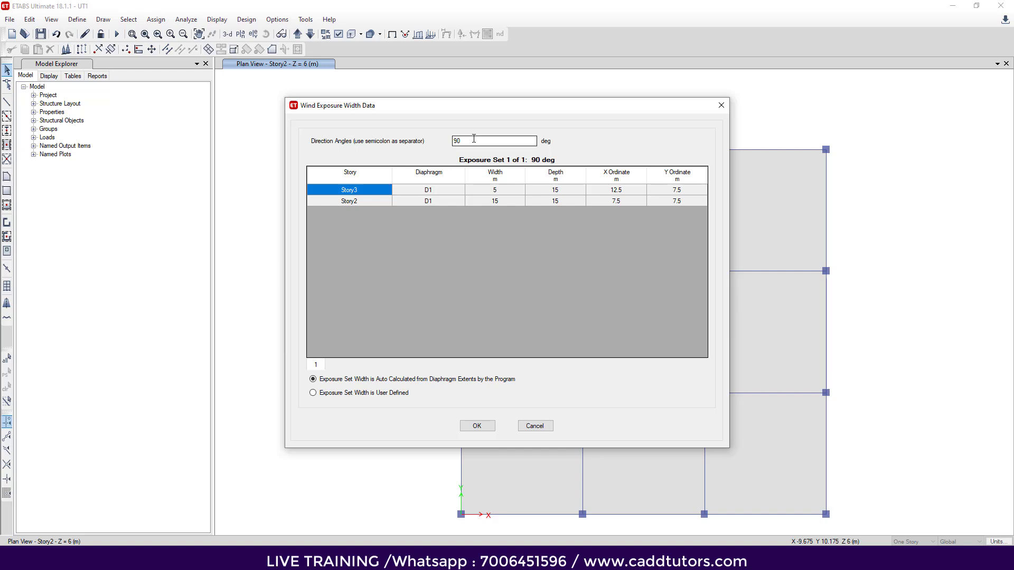
pyautogui.moveTo(474, 139); pyautogui.dragTo(436, 150)
pyautogui.click(477, 426)
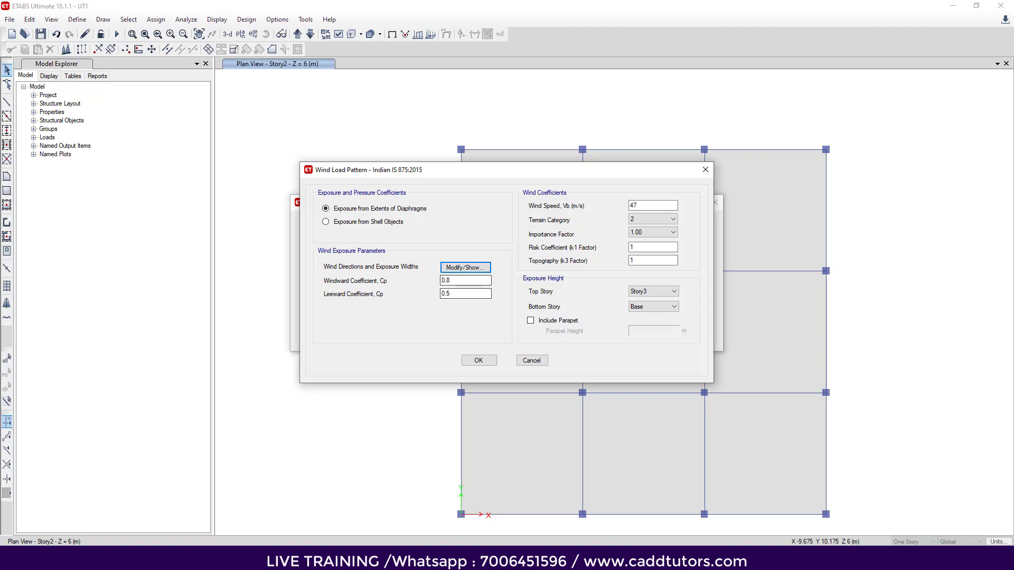
# Step: Consult the IS 875 coefficient table and set WX's windward coefficient to 0.7 and leeward coefficient to 0.25
pyautogui.moveTo(371, 561)
pyautogui.click(197, 560)
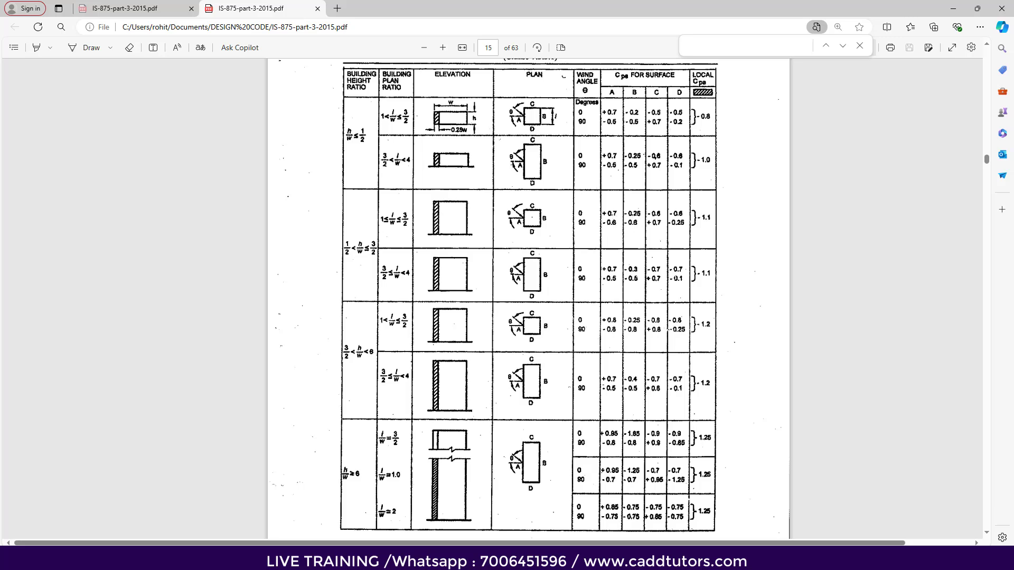
pyautogui.click(382, 537)
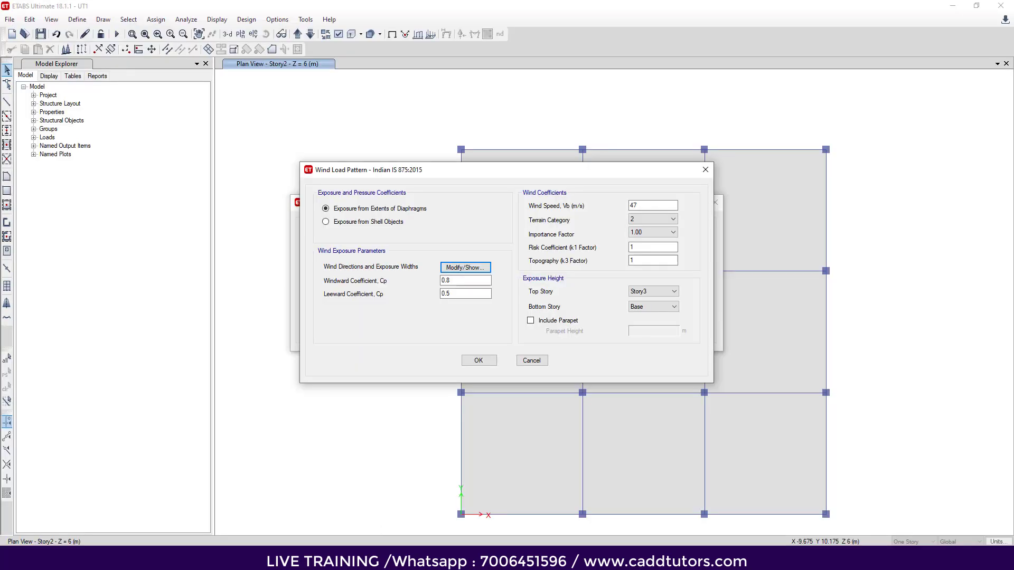
pyautogui.click(452, 281)
pyautogui.click(463, 293)
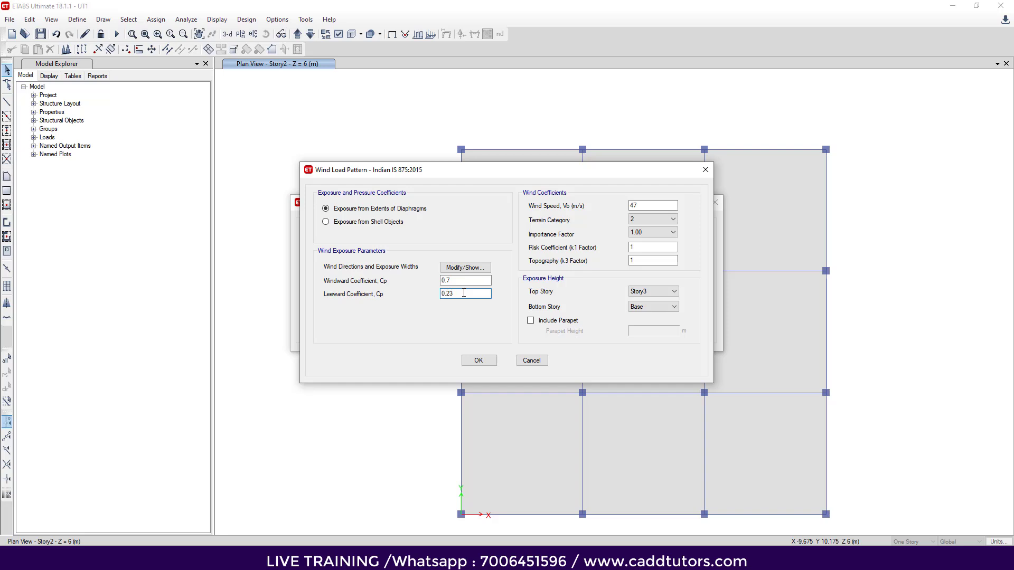
pyautogui.click(474, 360)
# Step: Set the wind direction angle of load pattern WY to 90 degrees in its exposure width data
pyautogui.click(326, 299)
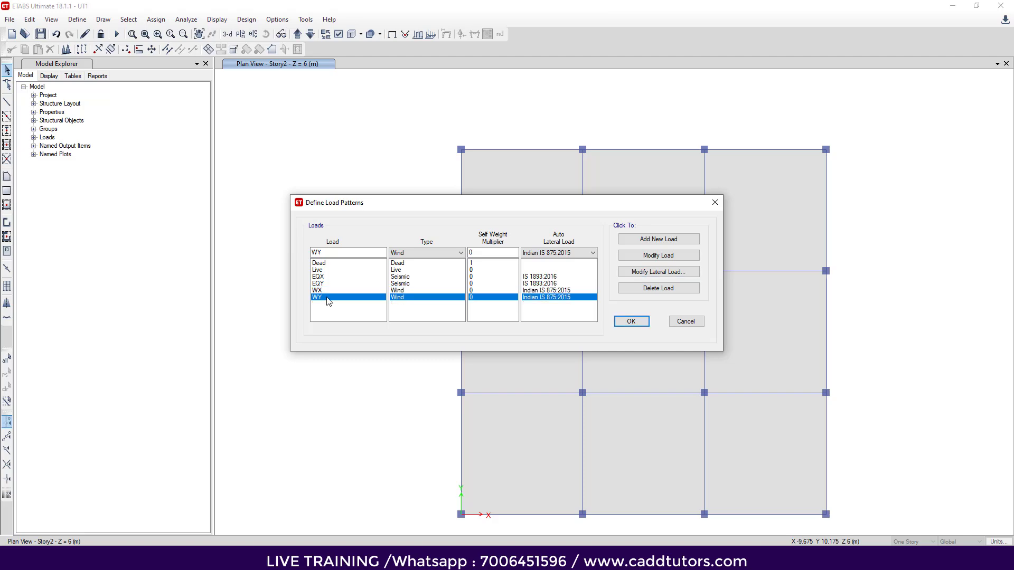
pyautogui.click(659, 272)
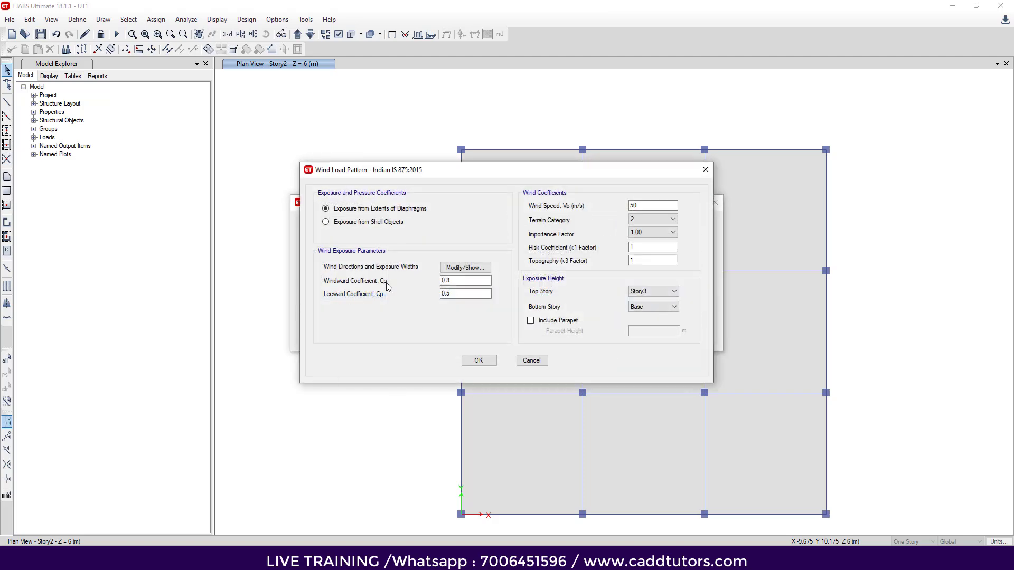
pyautogui.click(449, 269)
pyautogui.moveTo(475, 143); pyautogui.dragTo(449, 143)
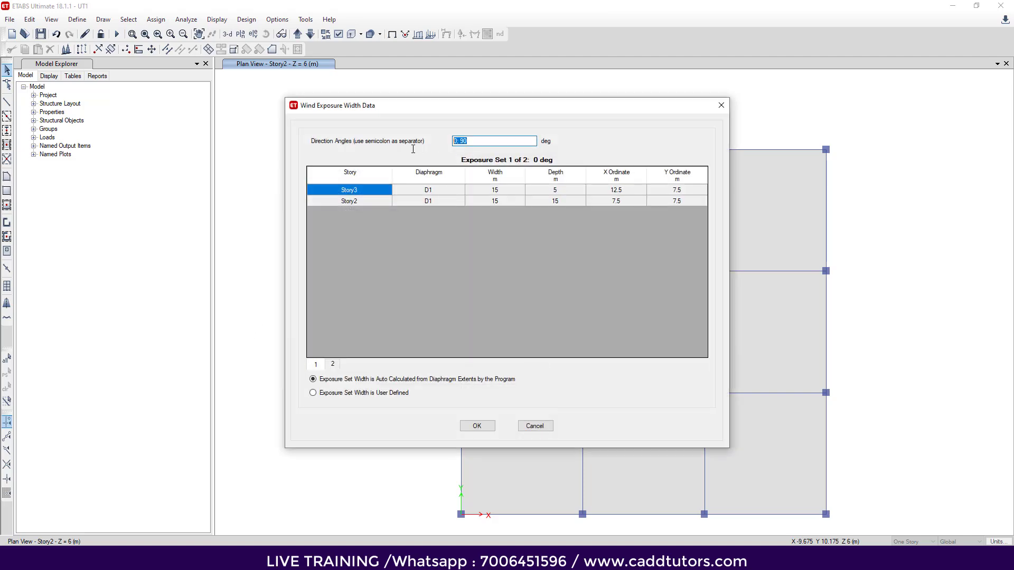
pyautogui.write('90')
pyautogui.click(475, 427)
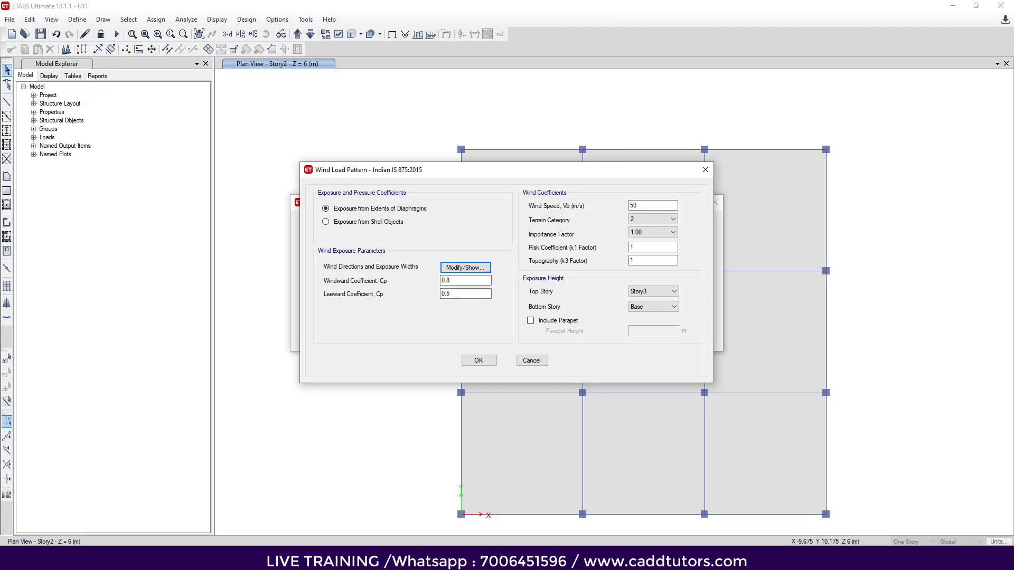
# Step: Consult the IS 875 coefficient table and set WY's windward coefficient to 0.7 and leeward coefficient to 0.25
pyautogui.click(291, 558)
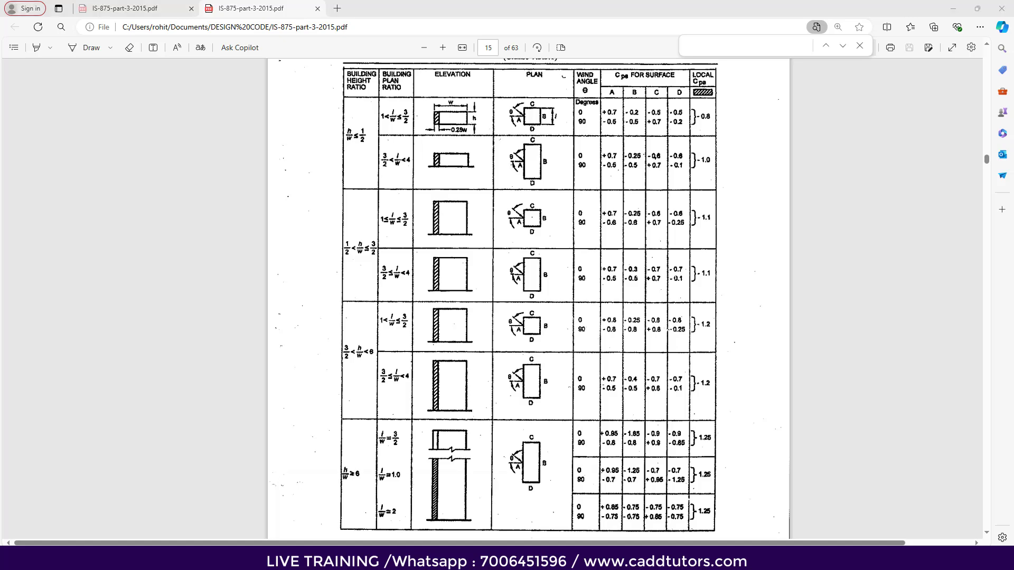
pyautogui.click(397, 558)
pyautogui.click(378, 517)
pyautogui.click(464, 281)
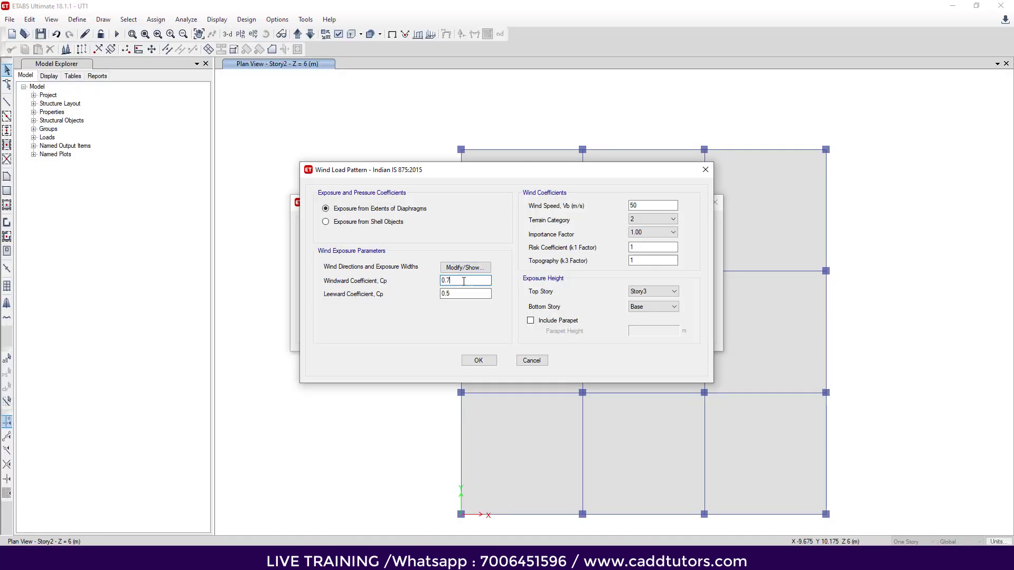
pyautogui.click(470, 295)
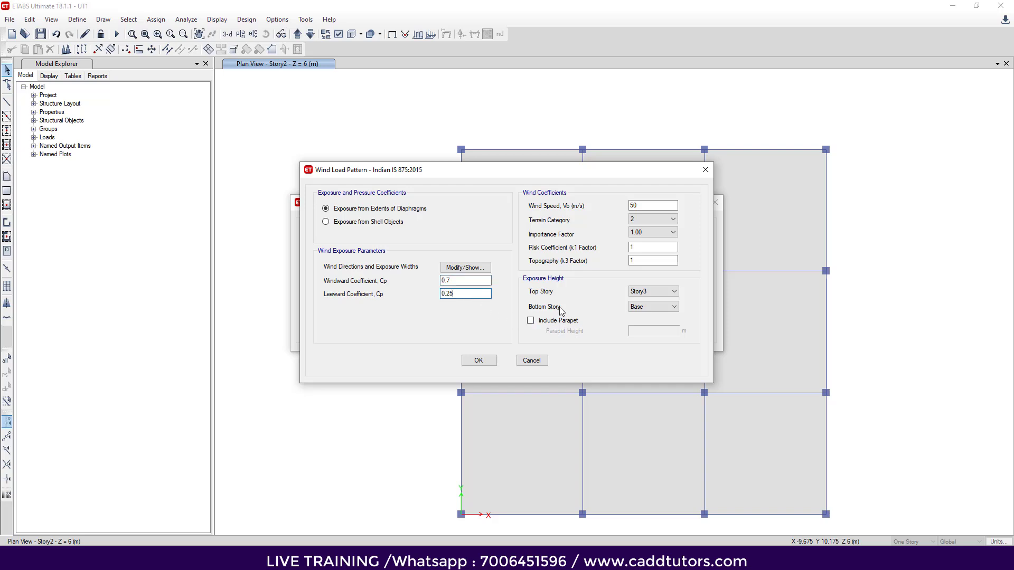
# Step: Set the bottom story of WY's exposure height to Story1 and accept the wind load settings
pyautogui.click(651, 308)
pyautogui.click(646, 324)
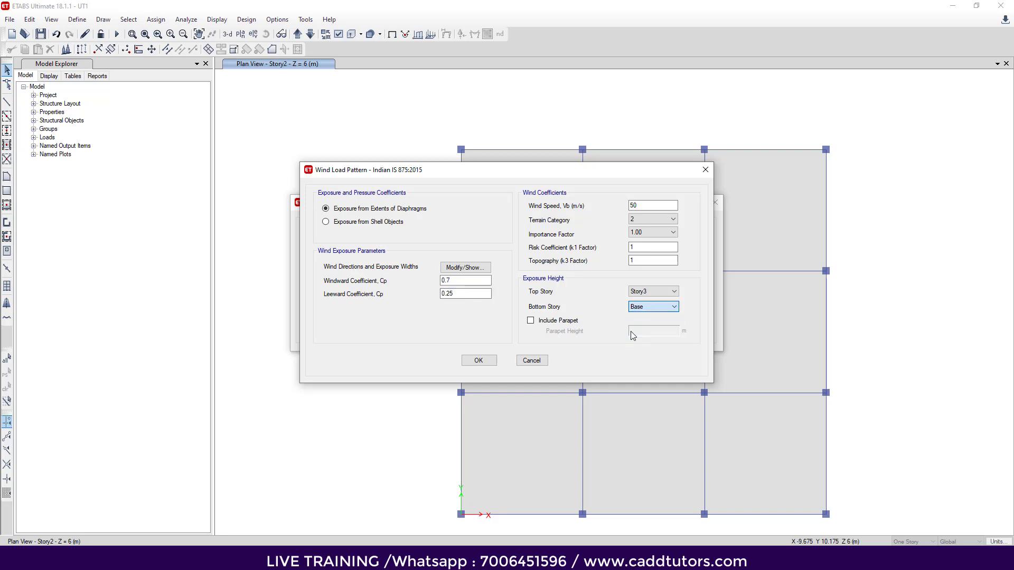
pyautogui.click(478, 361)
# Step: Set the bottom story of WX's exposure height to Story1, include a parapet and enter its height
pyautogui.click(318, 290)
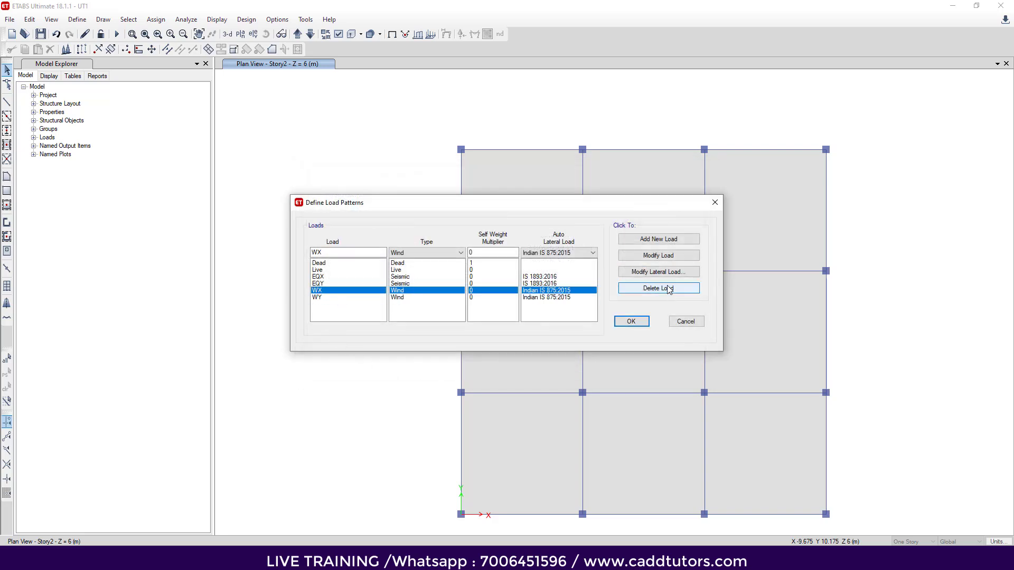
pyautogui.click(659, 272)
pyautogui.click(661, 310)
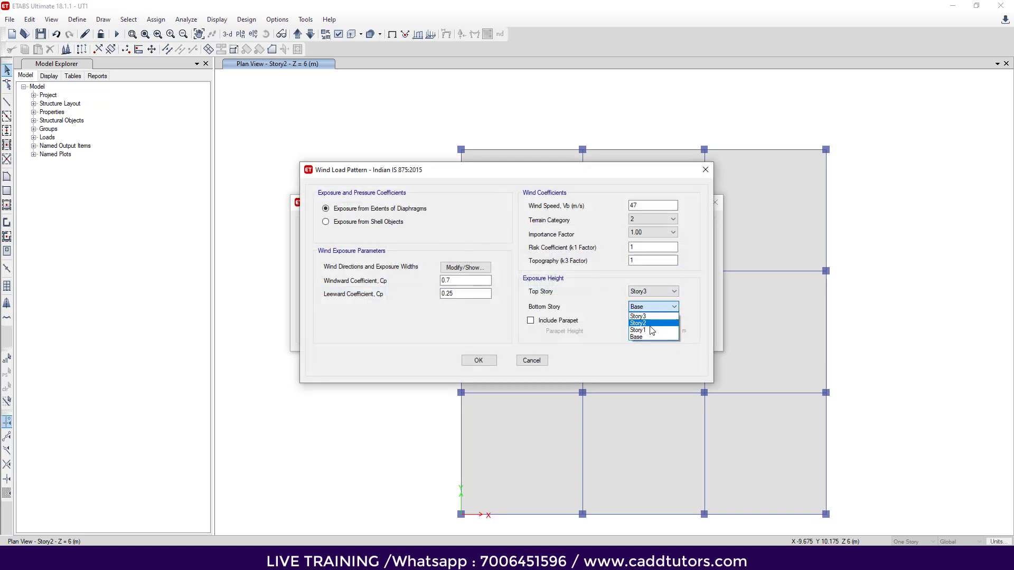
pyautogui.click(647, 323)
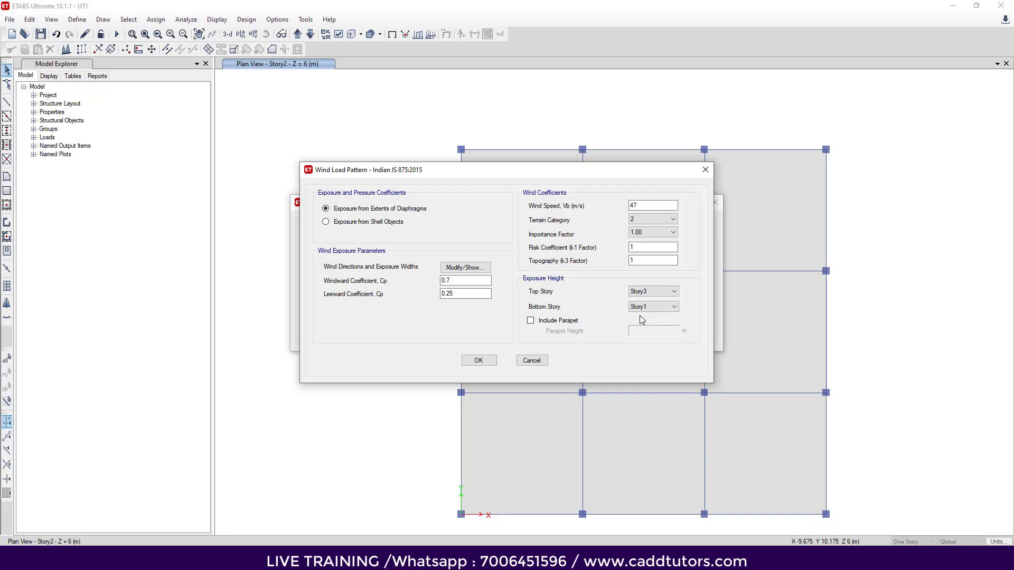
pyautogui.click(530, 321)
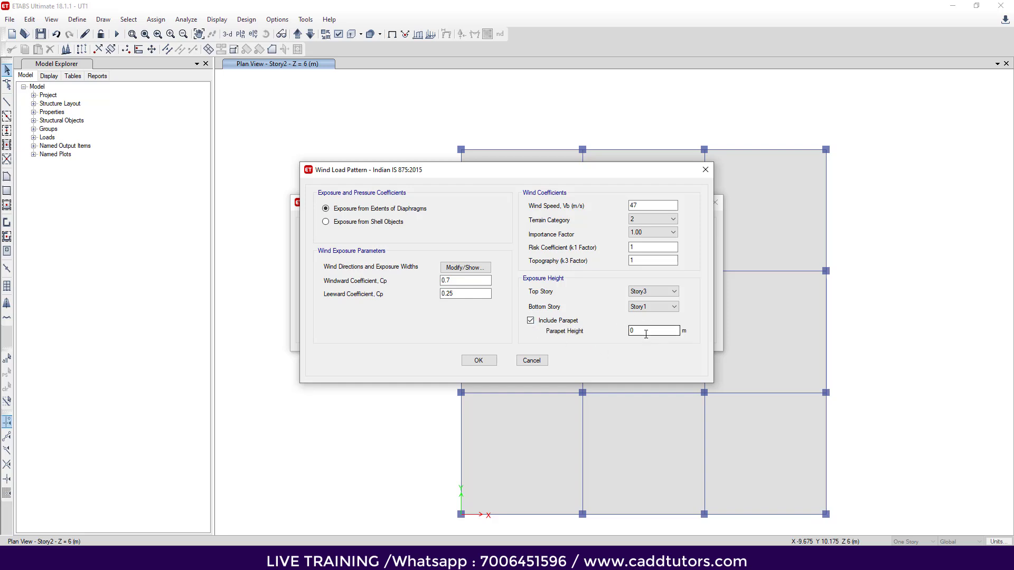
pyautogui.moveTo(647, 331); pyautogui.dragTo(613, 335)
pyautogui.click(476, 363)
# Step: Include a parapet in load pattern WY's exposure height, enter its height, and accept the load pattern definitions
pyautogui.click(317, 298)
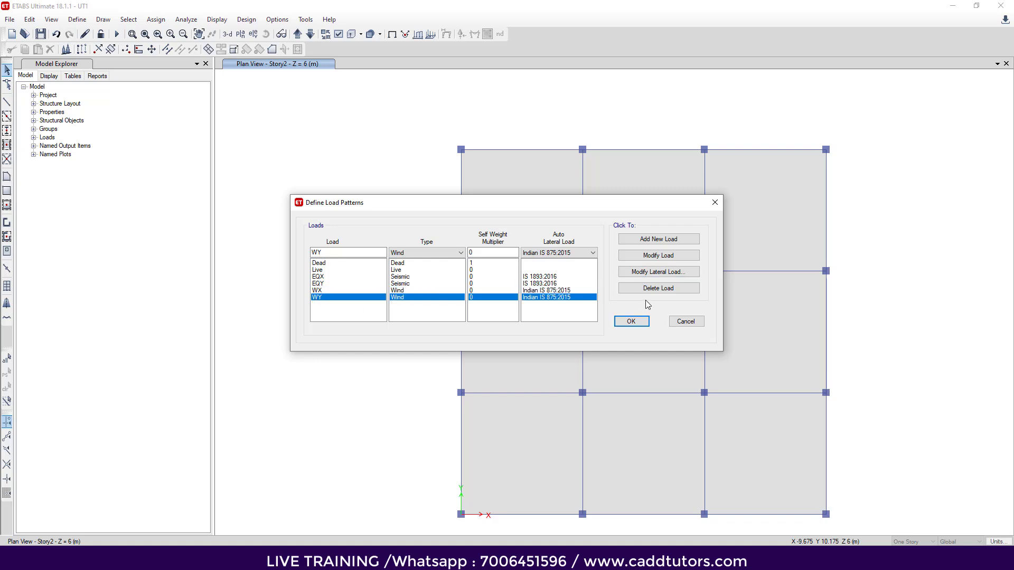
pyautogui.click(658, 272)
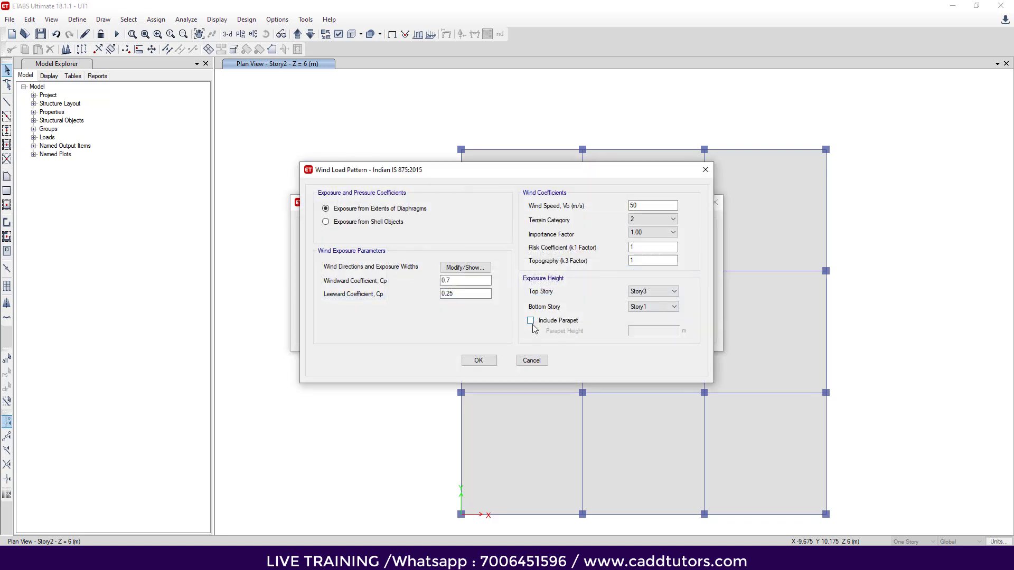
pyautogui.click(531, 321)
pyautogui.click(633, 330)
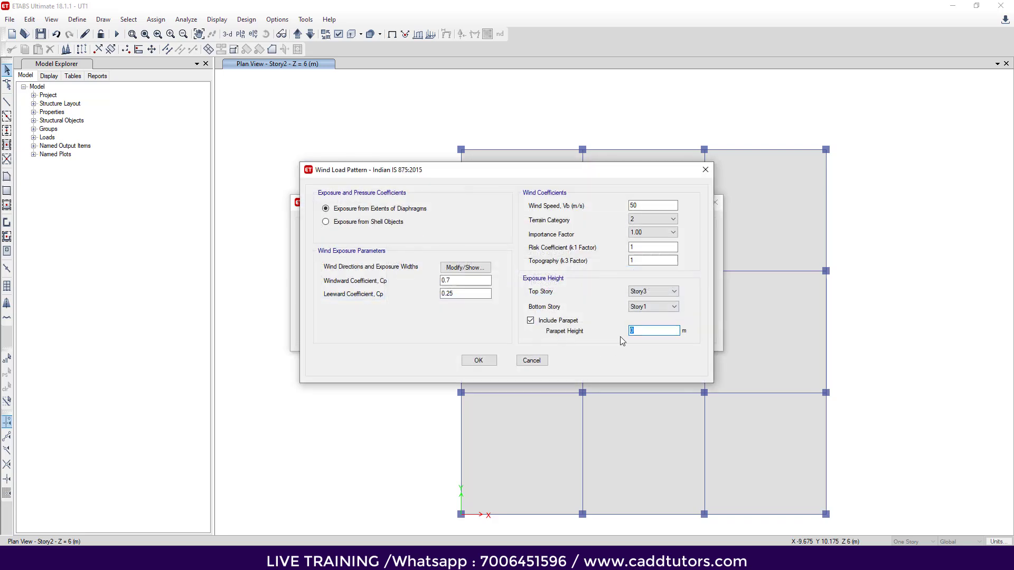
pyautogui.click(479, 363)
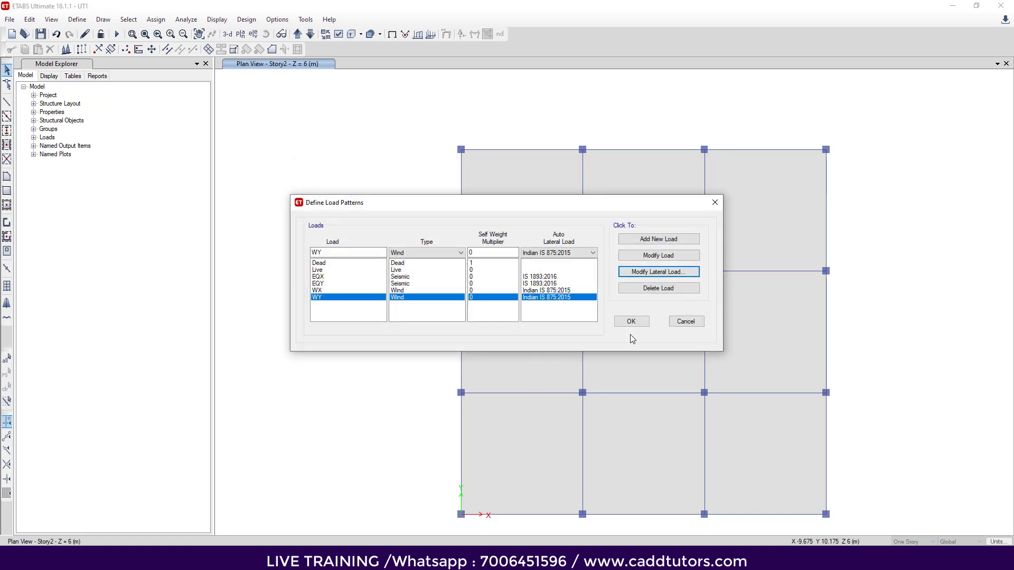
pyautogui.click(633, 326)
# Step: Run the analysis and display the analysed building in 3D
pyautogui.click(118, 36)
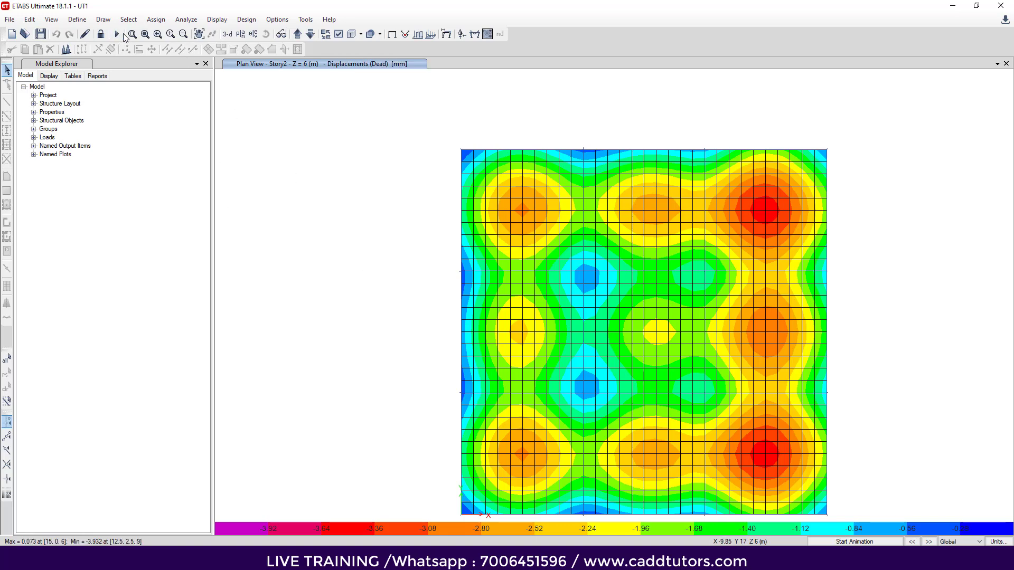
pyautogui.click(227, 34)
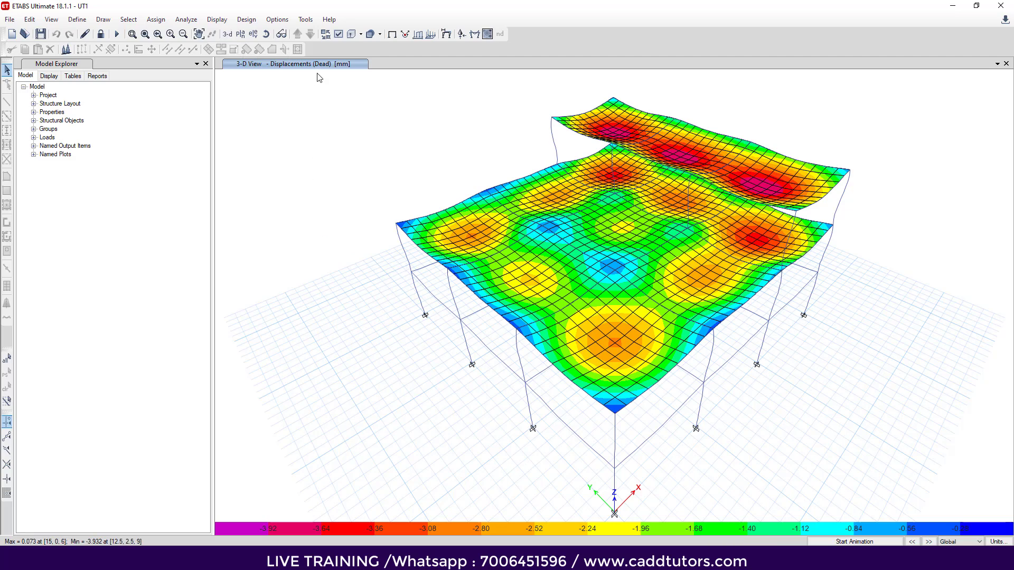
# Step: Show the deformed shape for load case WX with Displacement UX contours, and play and stop its animation
pyautogui.click(446, 34)
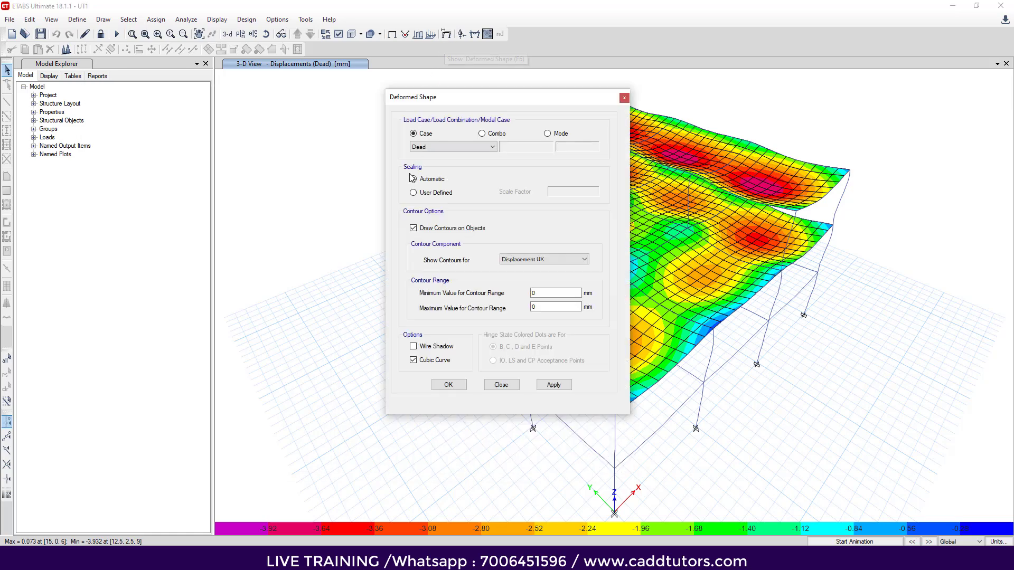
pyautogui.click(487, 150)
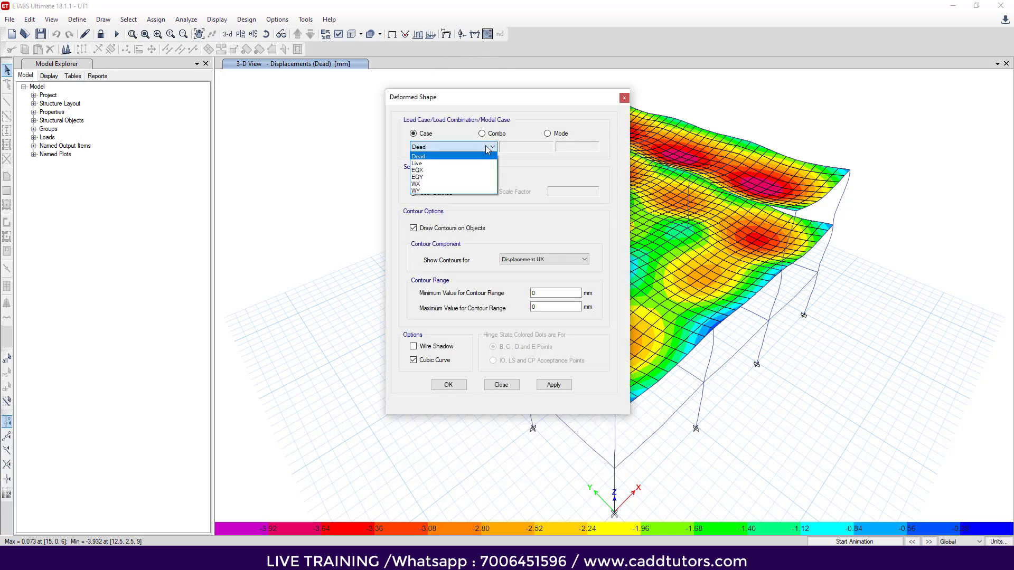
pyautogui.click(433, 183)
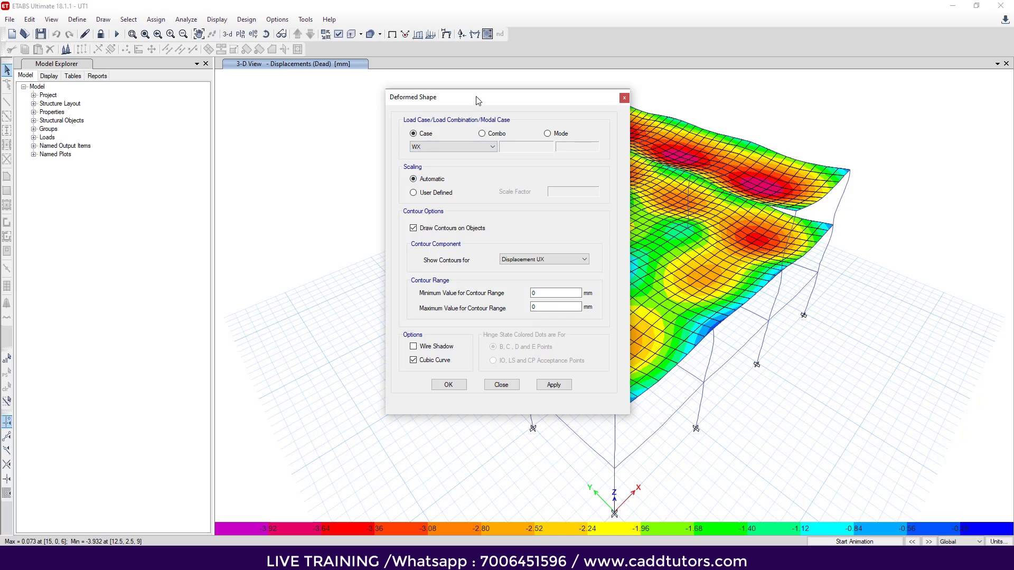
pyautogui.moveTo(478, 98); pyautogui.dragTo(278, 82)
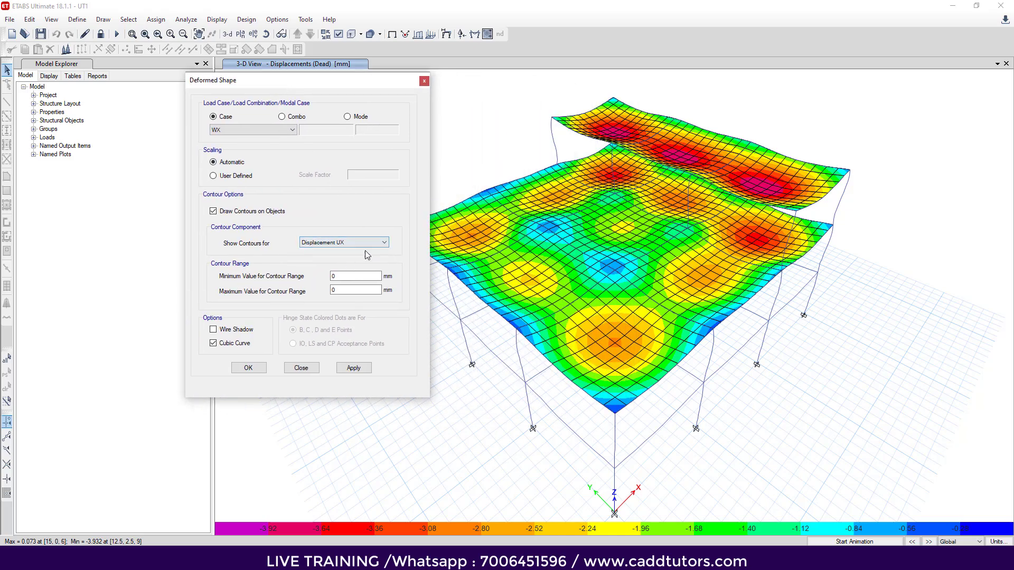
pyautogui.click(347, 372)
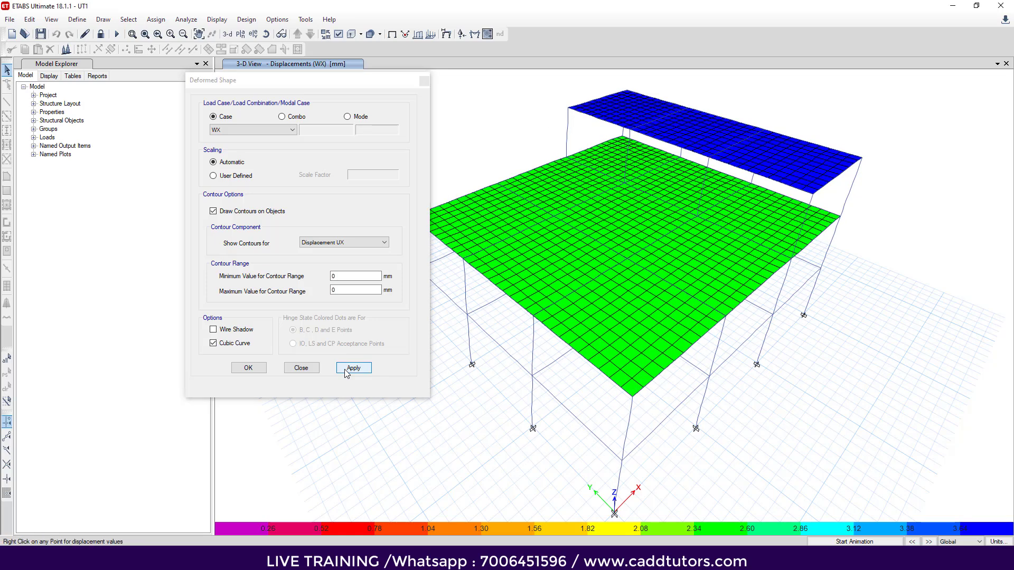
pyautogui.click(248, 368)
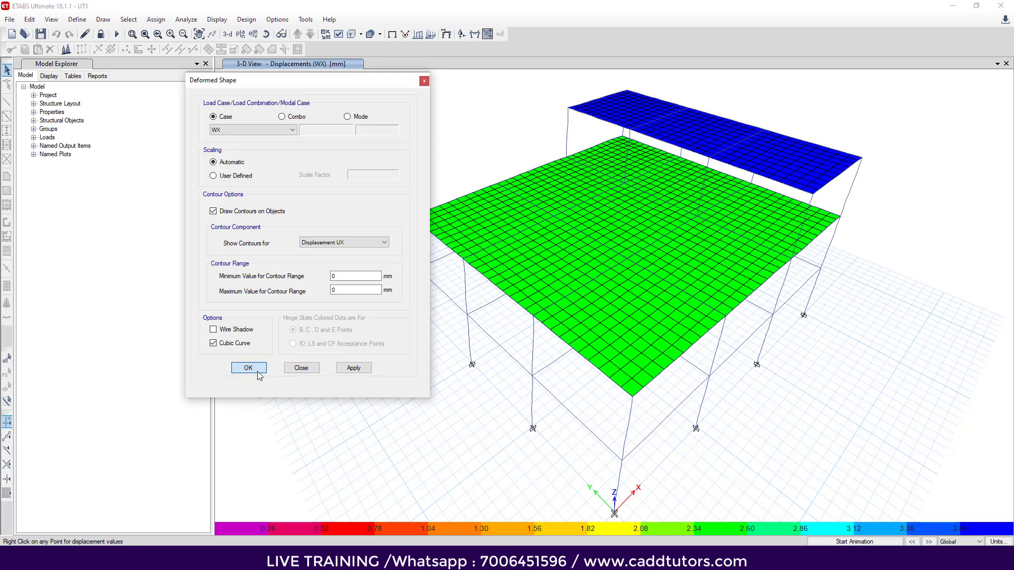
pyautogui.click(840, 542)
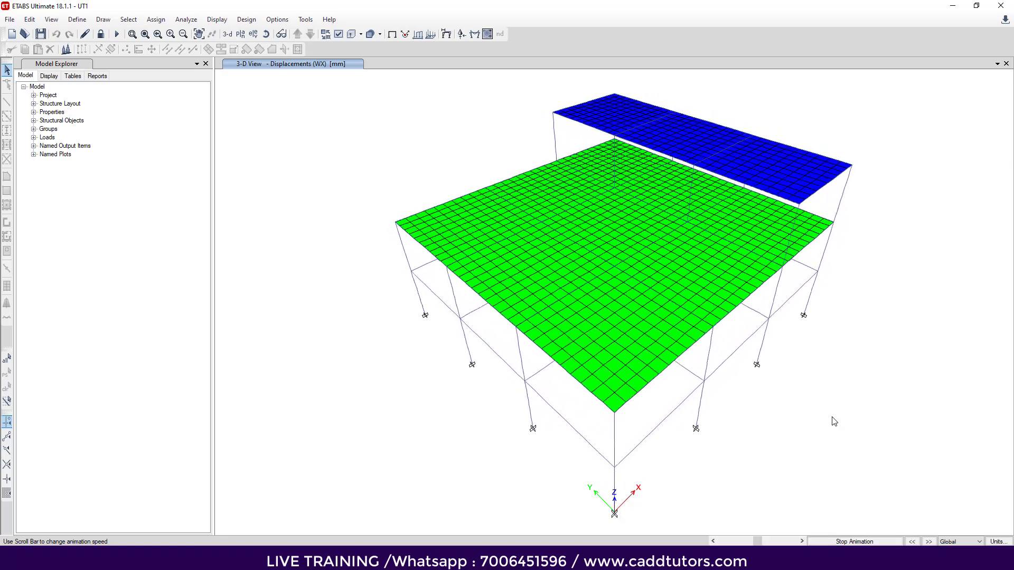
pyautogui.click(863, 543)
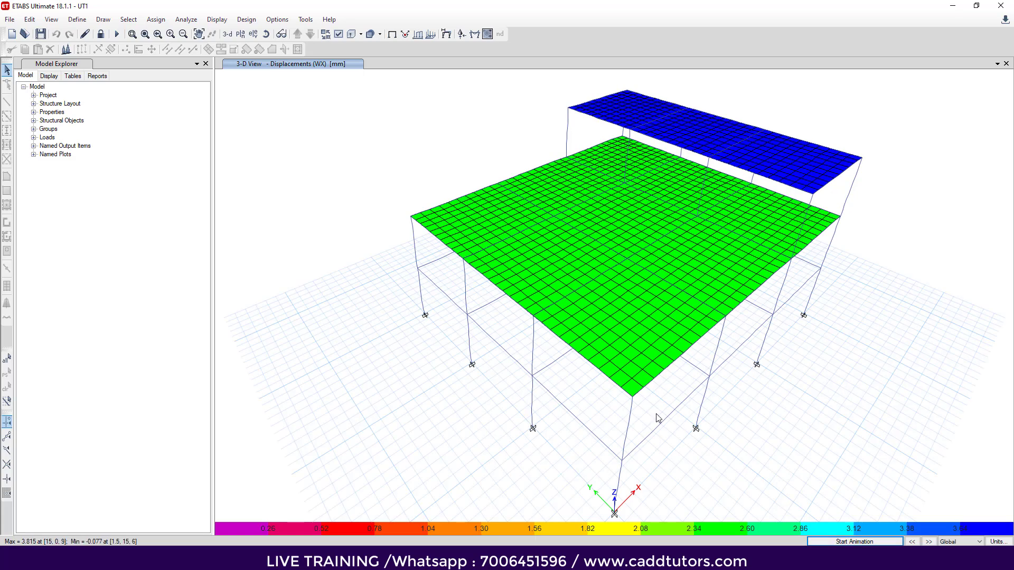